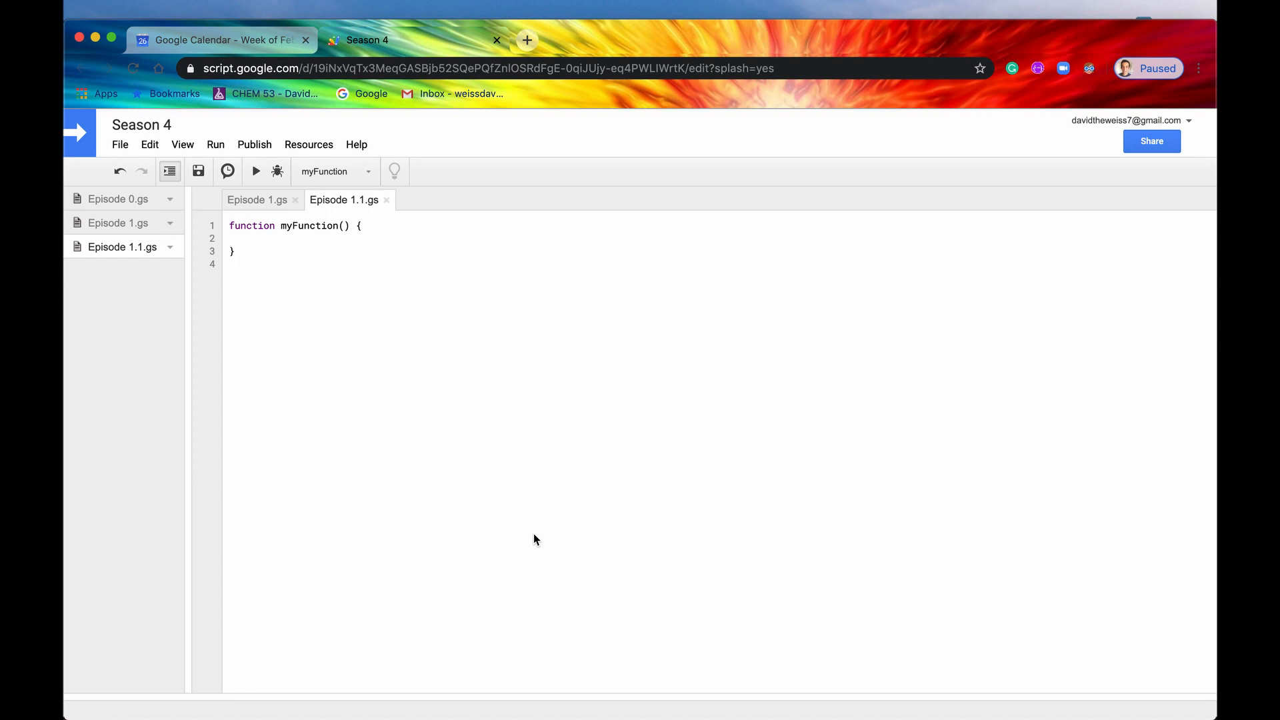
Switch over to the Google Calendar week view of events
left_click(222, 40)
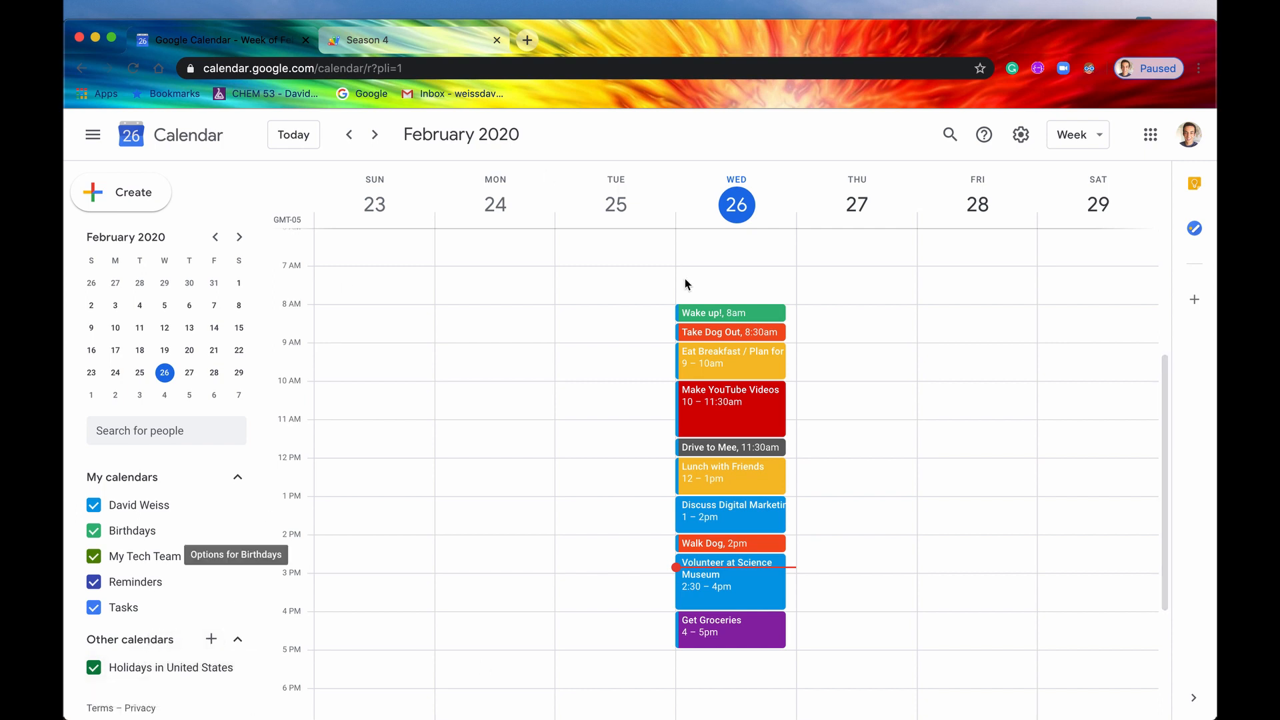
mouse_move(132, 530)
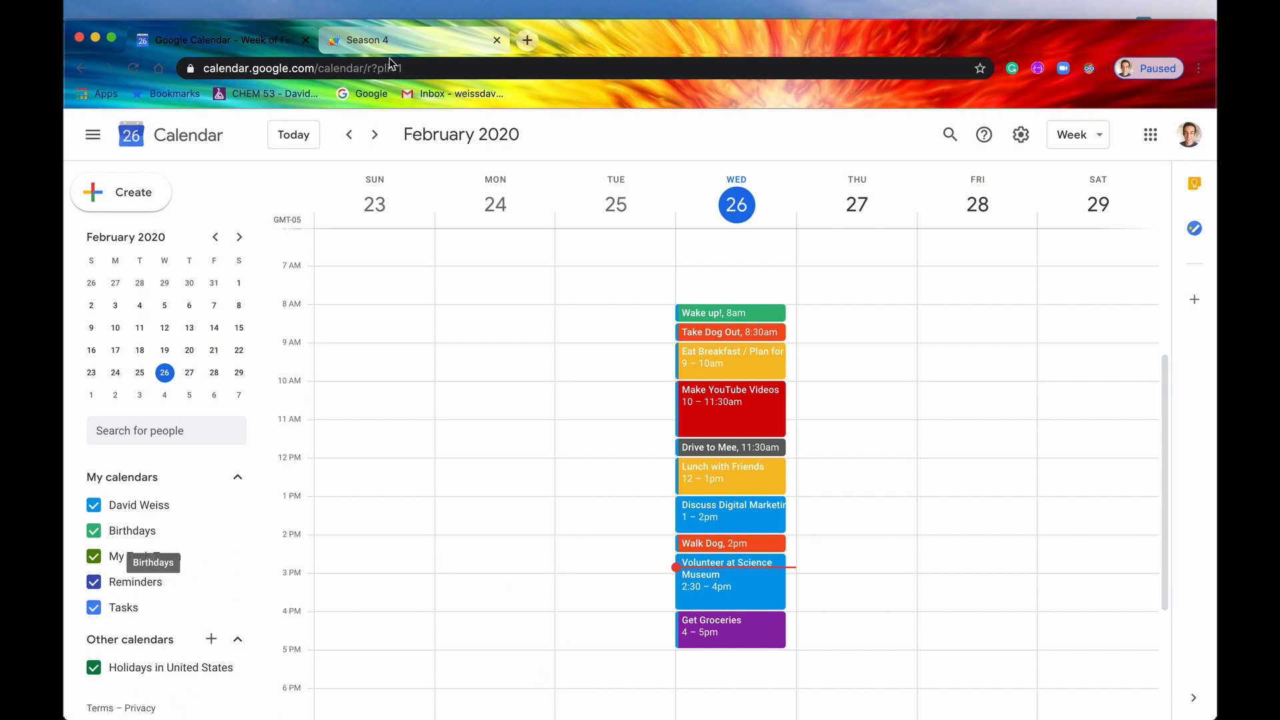
Back in the Season 4 script, start myFunction's body with CalendarApp.getAllCalendars()
left_click(431, 50)
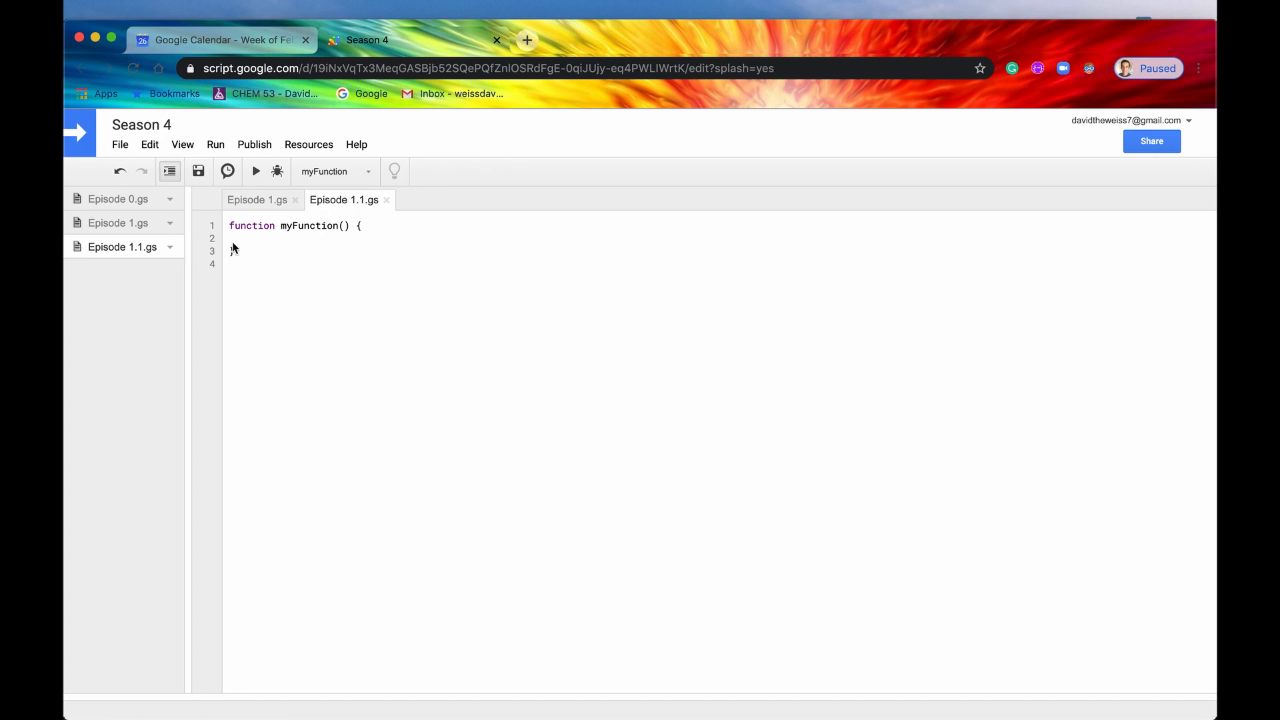
left_click(268, 236)
type("CalendarApp.")
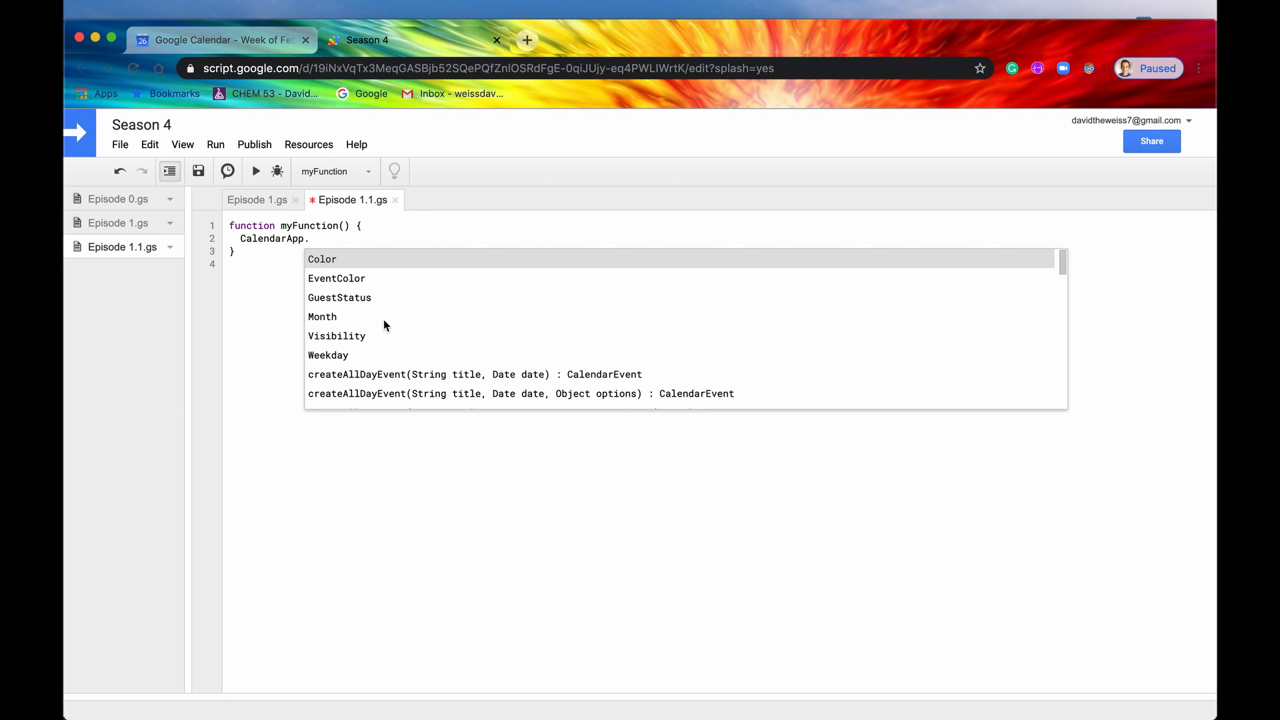
type("get")
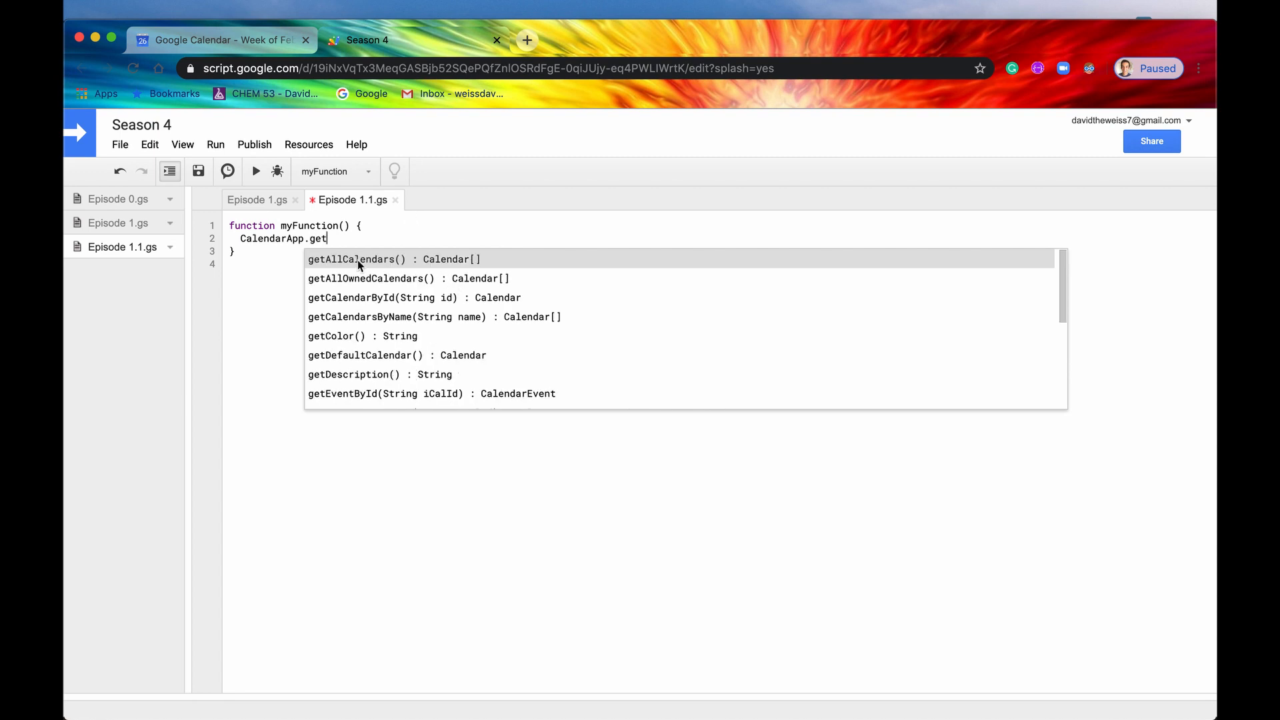
left_click(470, 256)
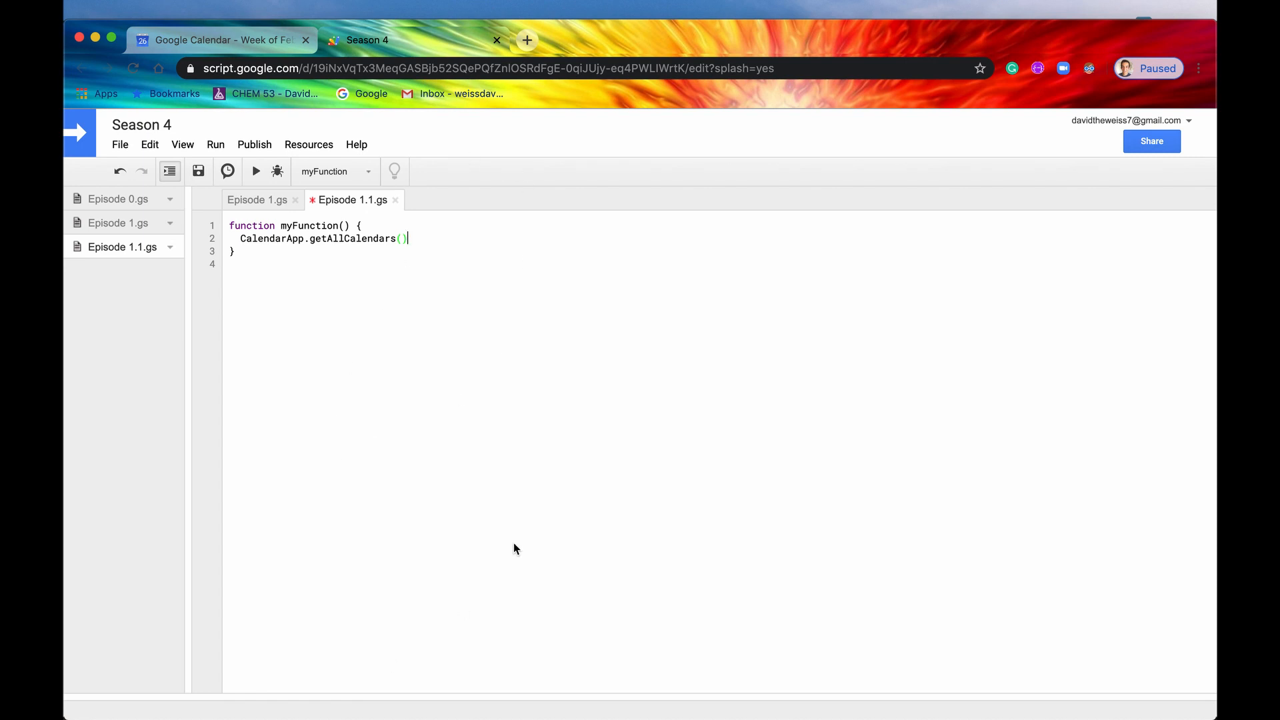
type(".")
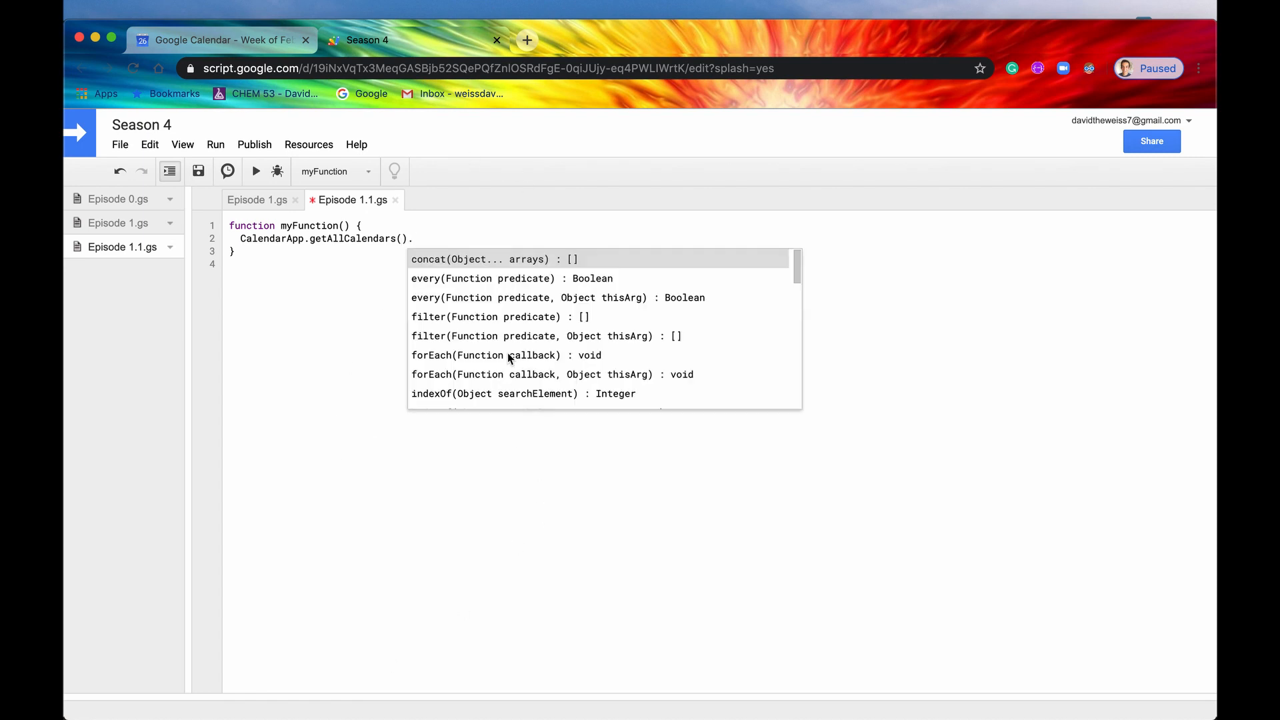
type("fil")
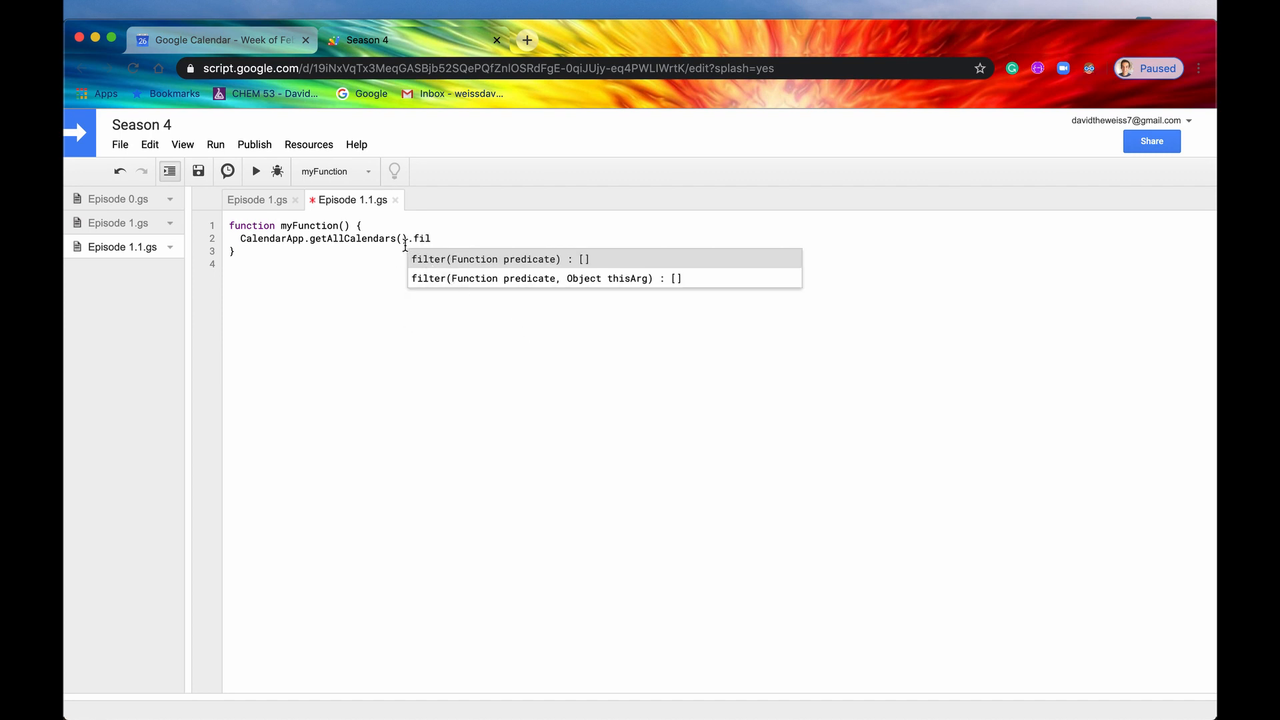
Chain .filter(cal => cal.isOwnedByMe()) to keep only owned calendars, highlighting isOwnedByMe
left_click(426, 261)
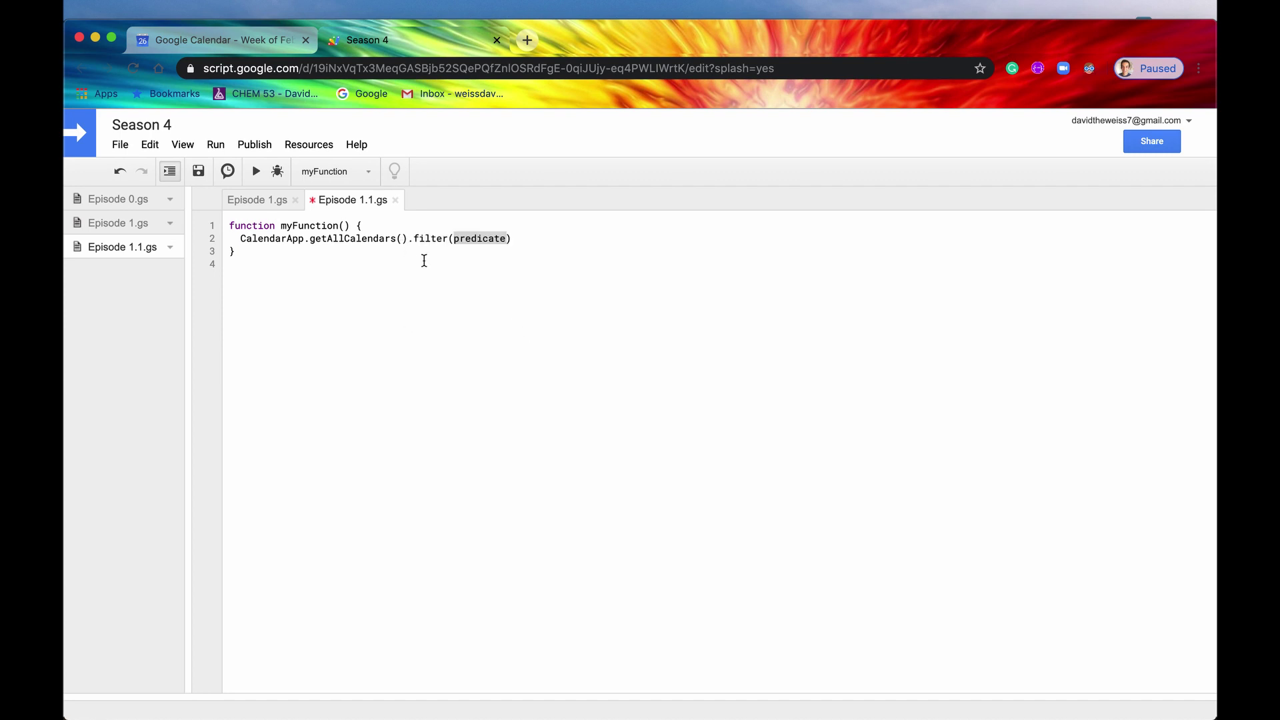
left_click(507, 238)
left_click_drag(510, 239, 454, 240)
left_click(497, 238)
type("cal")
type(" =>")
type(" cal.isOwnedByMe()")
left_click_drag(512, 240, 591, 240)
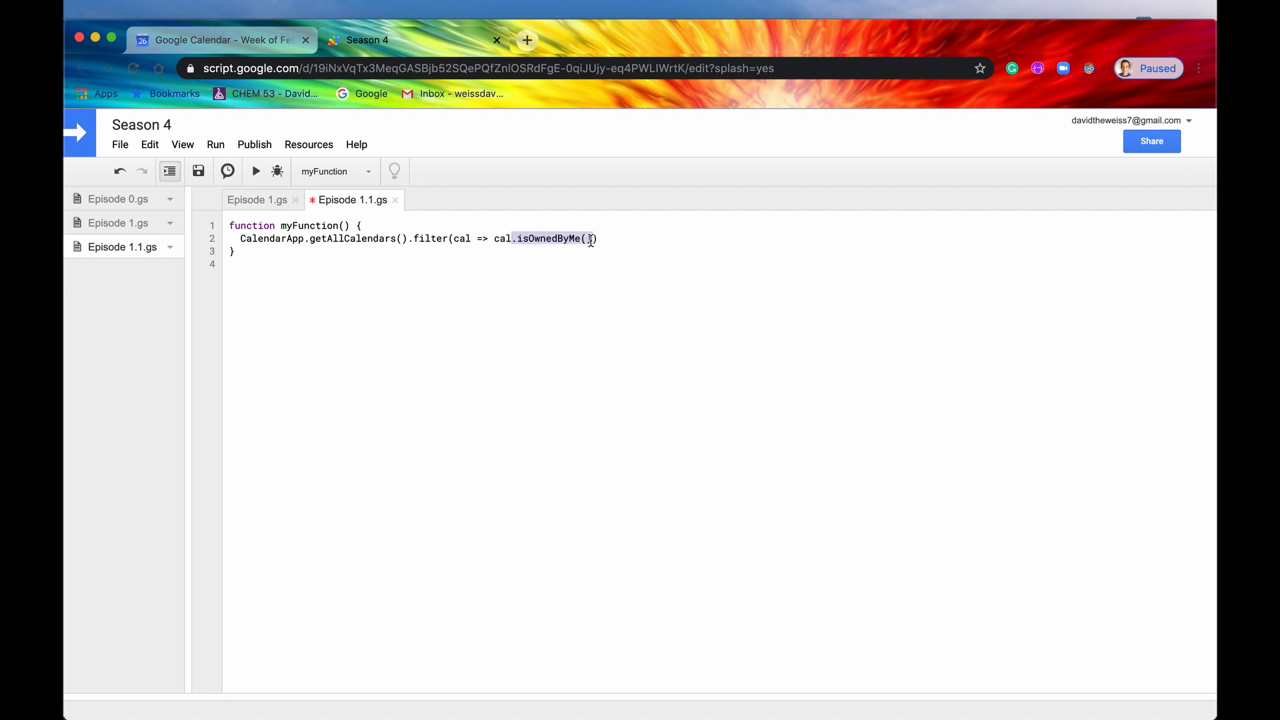
left_click(407, 243)
type("[0")
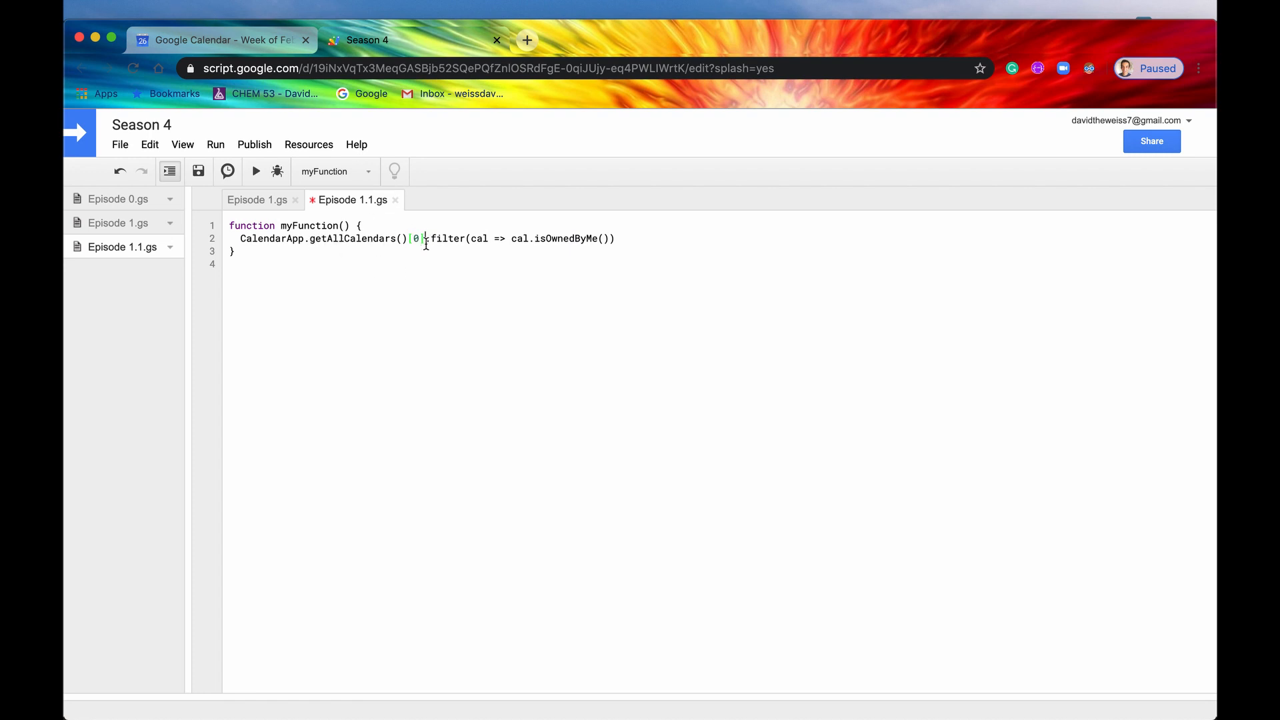
type(".is.")
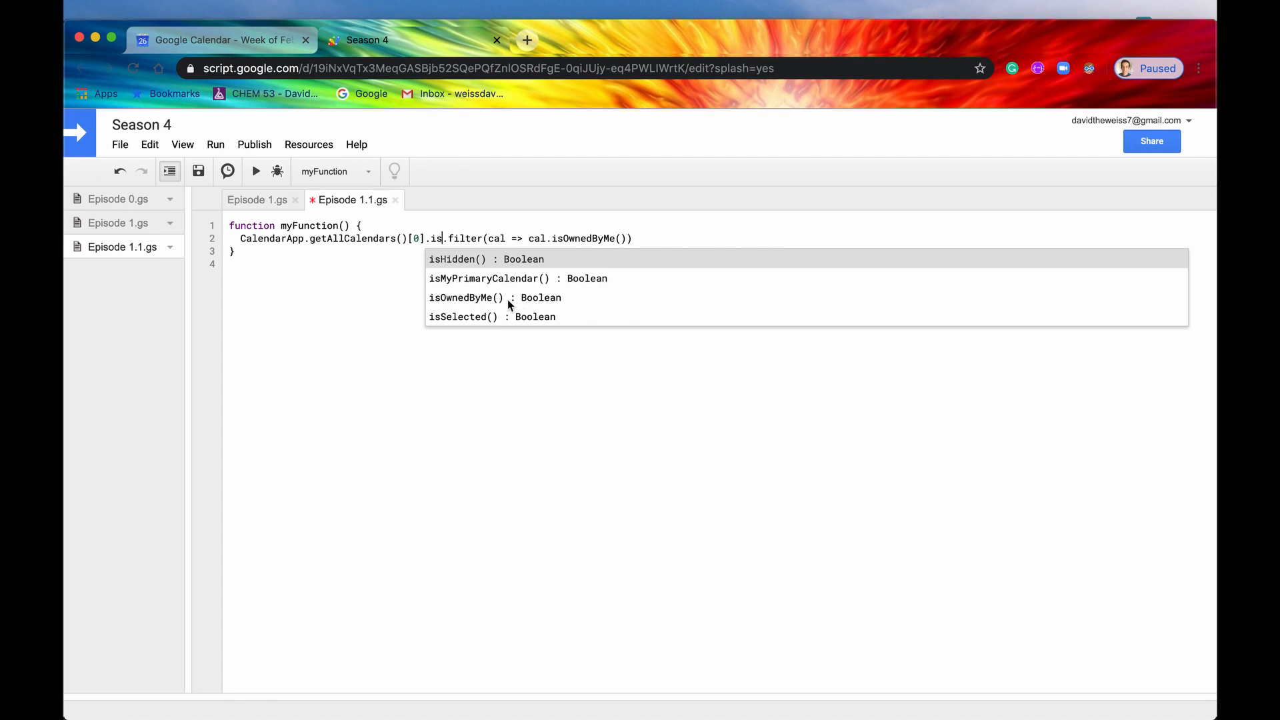
left_click_drag(444, 238, 410, 236)
key("BackSpace")
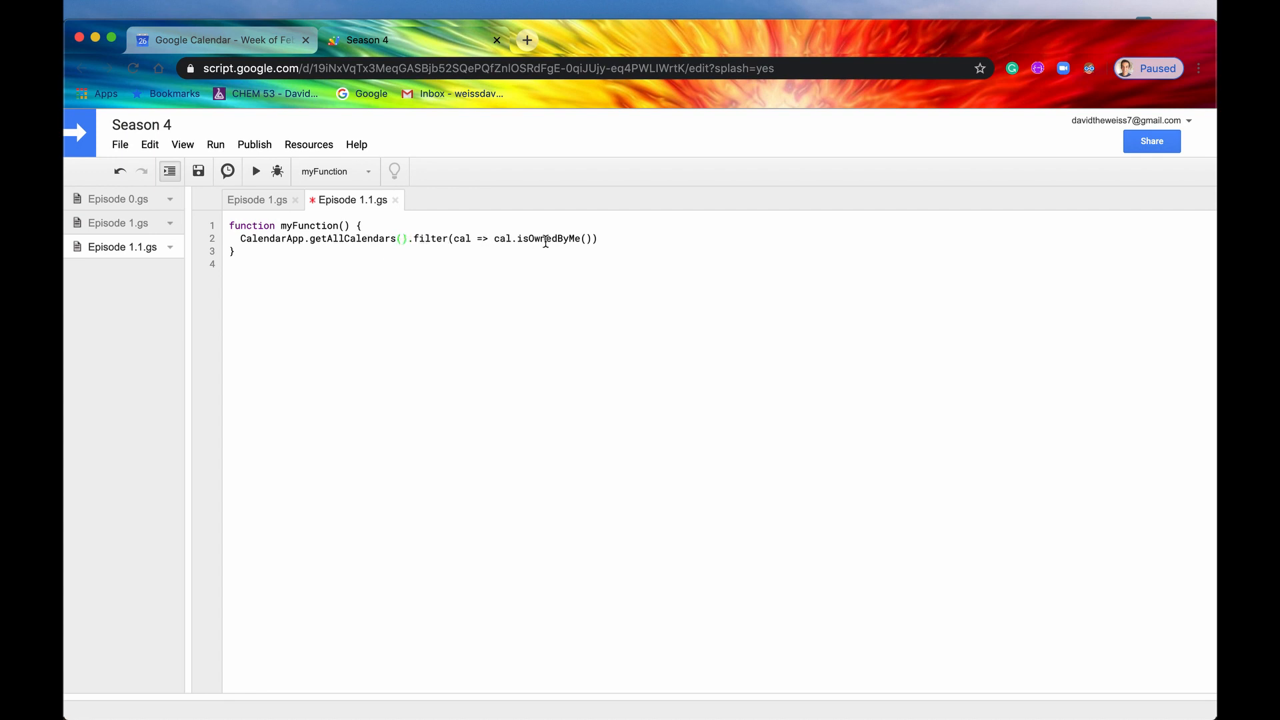
left_click(605, 238)
Wrap line 2's filtered calendars in Logger.log( ) and start a new line below
left_click(240, 243)
type("Logger.log(")
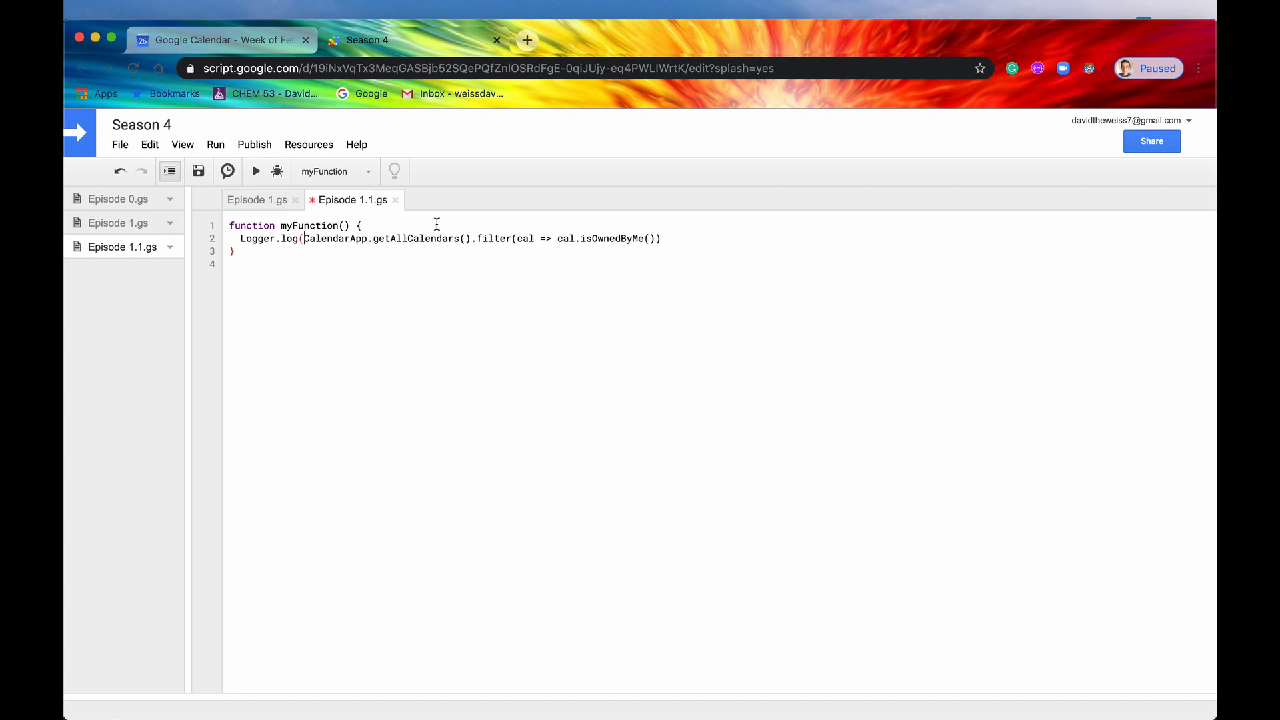
left_click(686, 243)
type(")")
key("Return")
type("oo")
type("gger.log")
type("(Ca")
type("l")
type("endarApp")
type(".get")
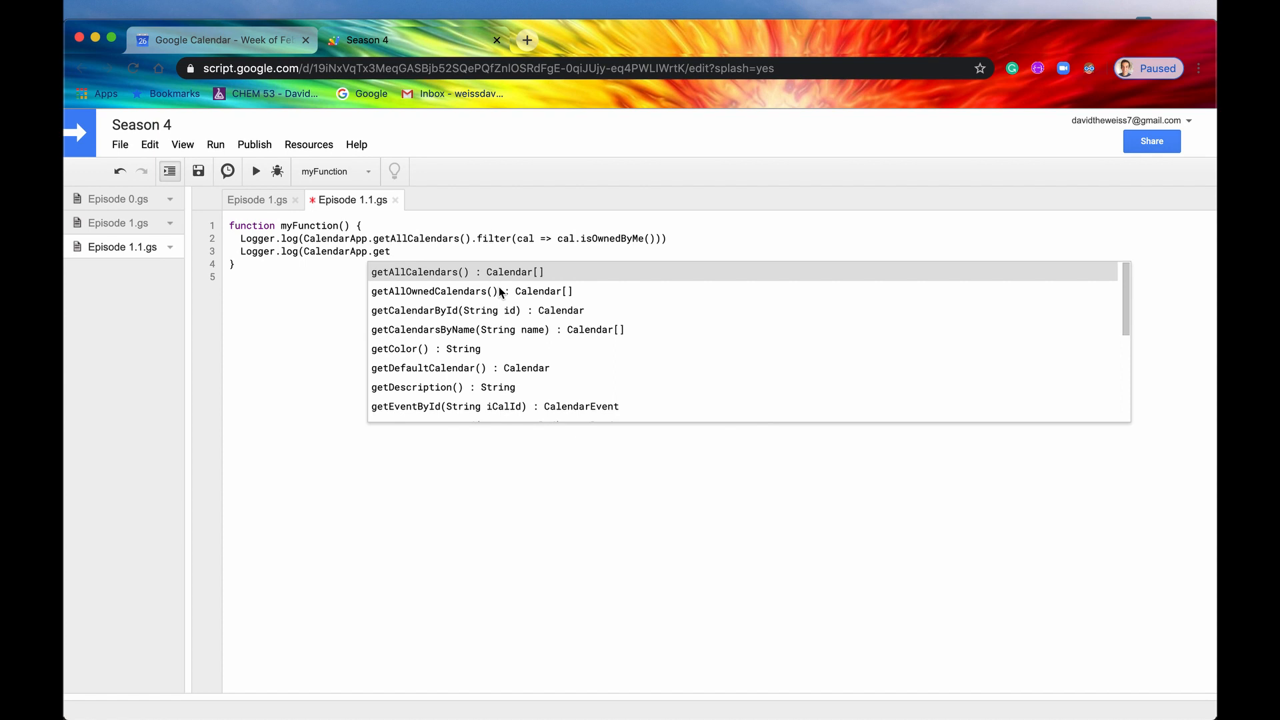
type("a")
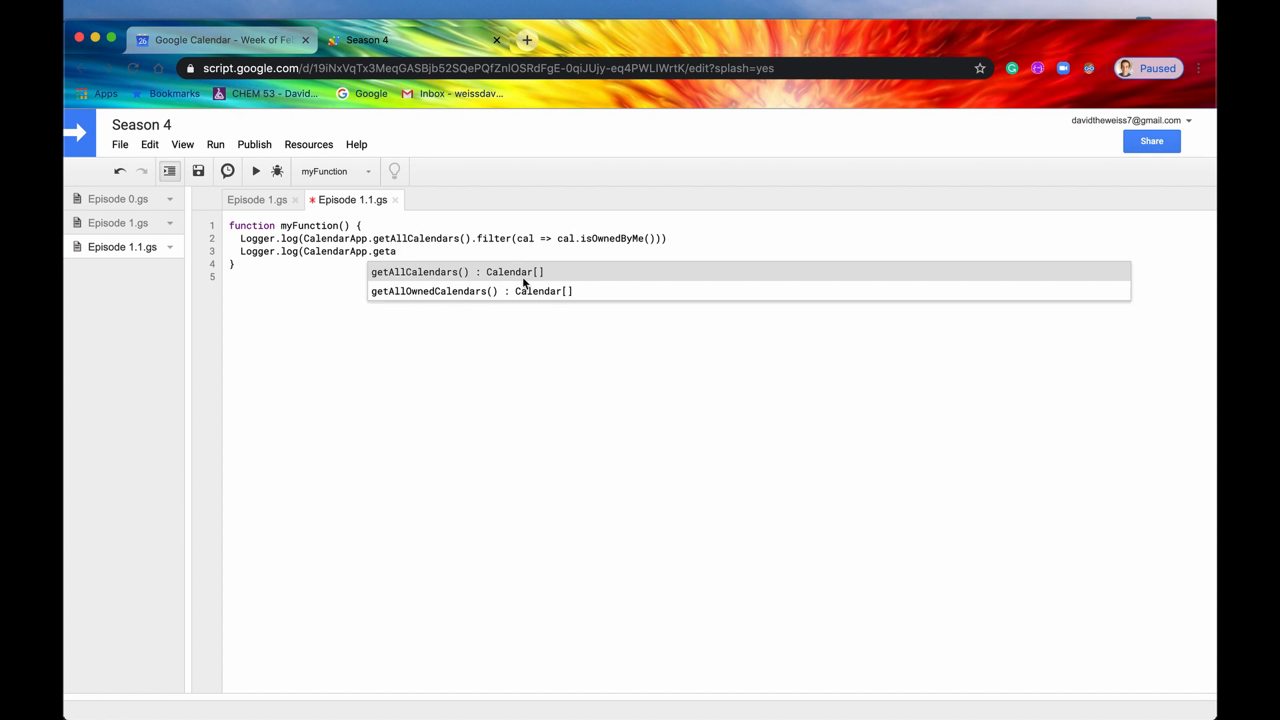
On line 3 log CalendarApp.getAllOwnedCalendars(), comparing it with line 2's filter
left_click(440, 297)
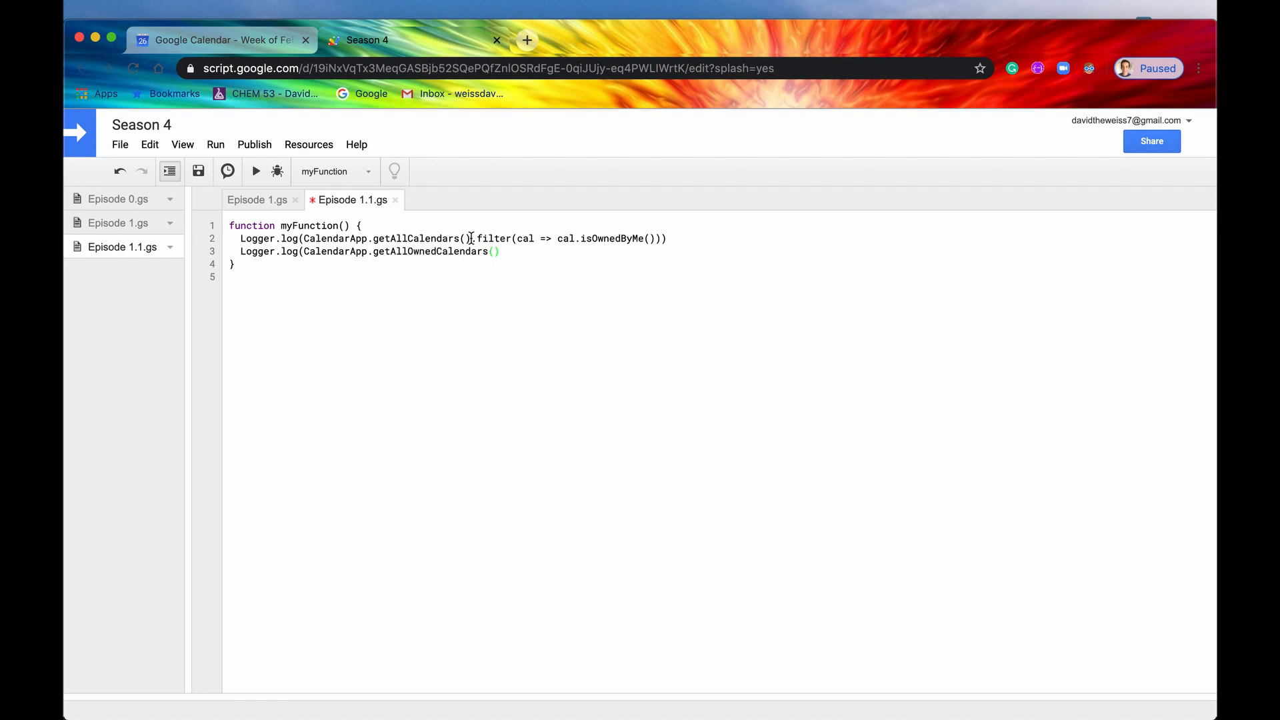
left_click_drag(470, 238, 667, 238)
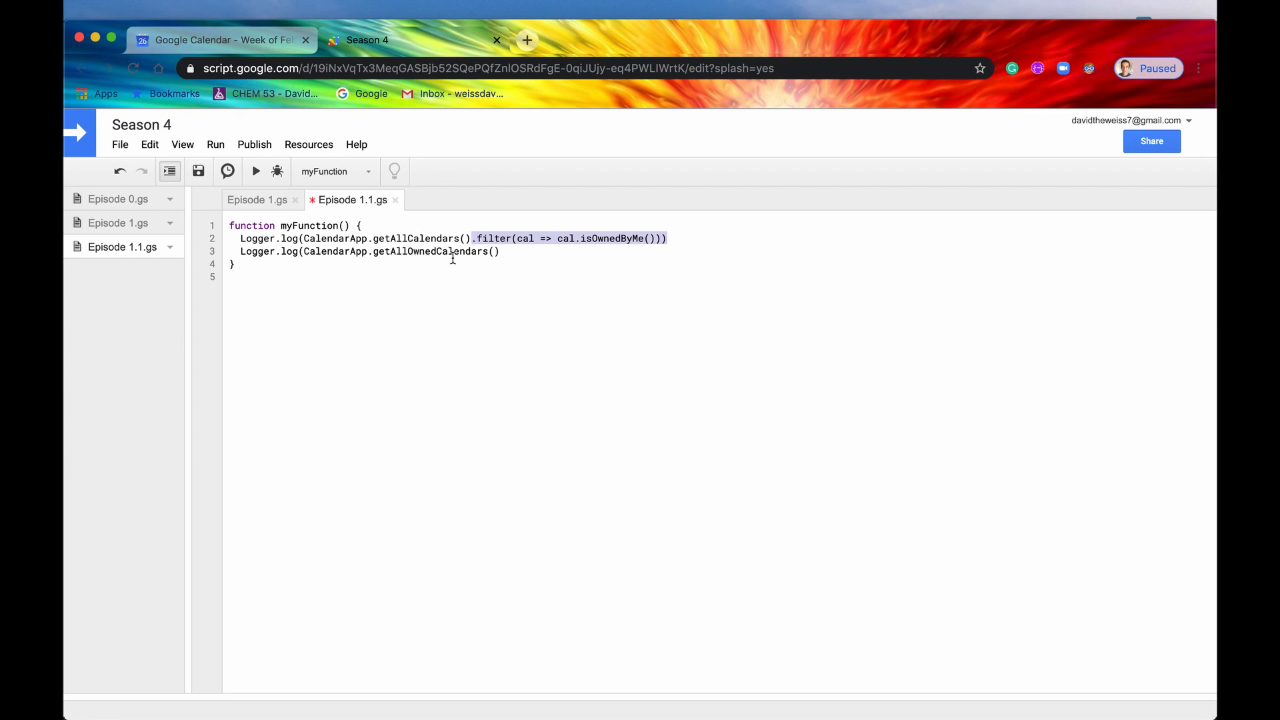
left_click(533, 253)
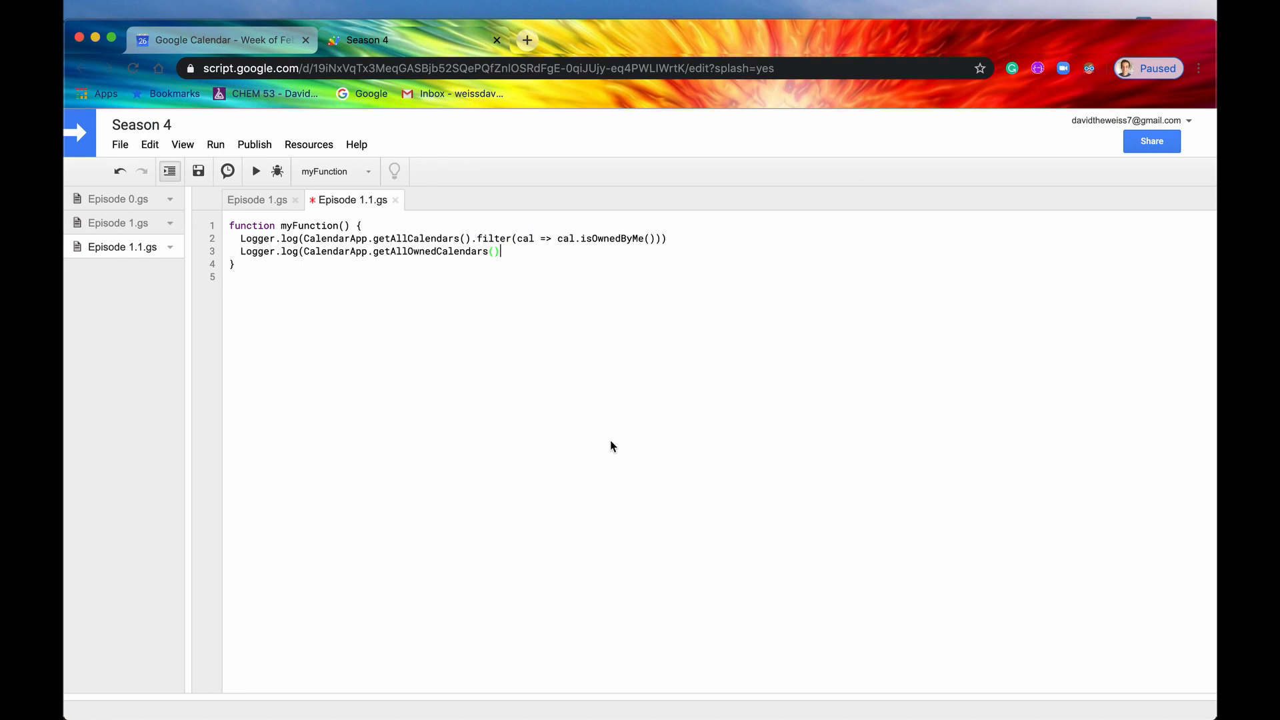
type(")")
type(";")
Add .map(cal => cal.getName()) to line 3 and paste the same mapping onto line 2
key("Left")
key("Left")
type(".map")
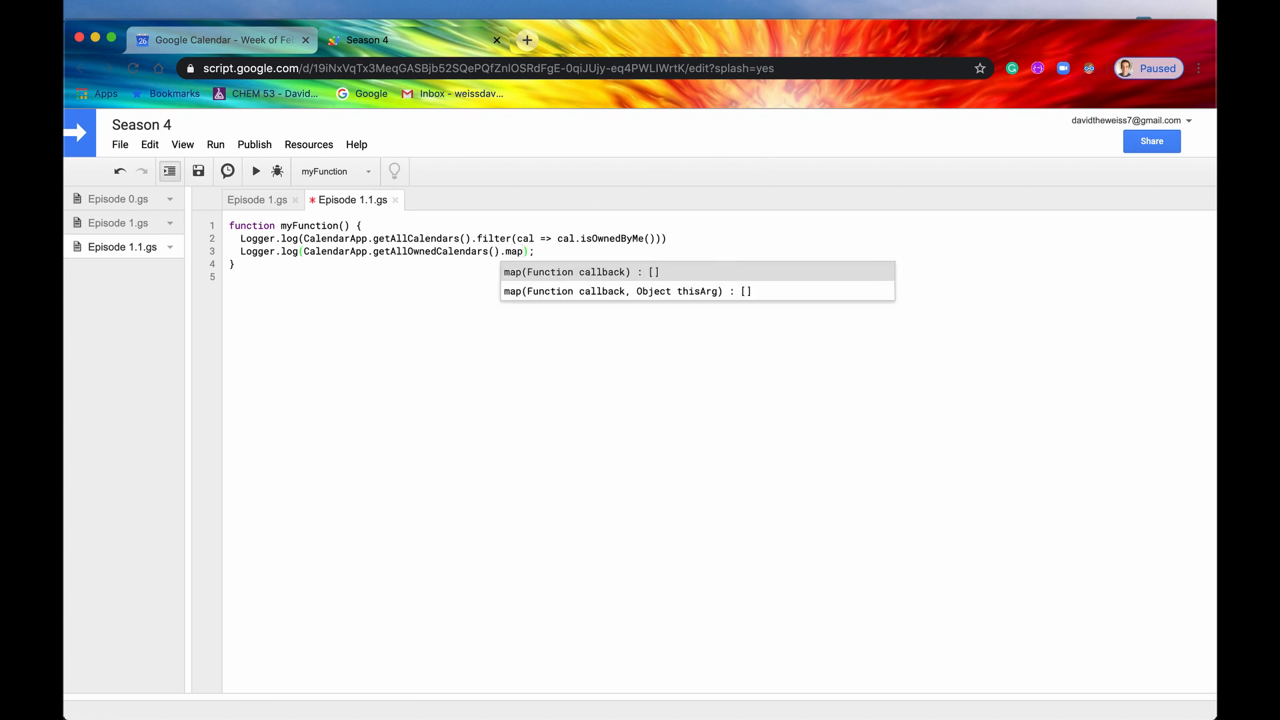
type("(")
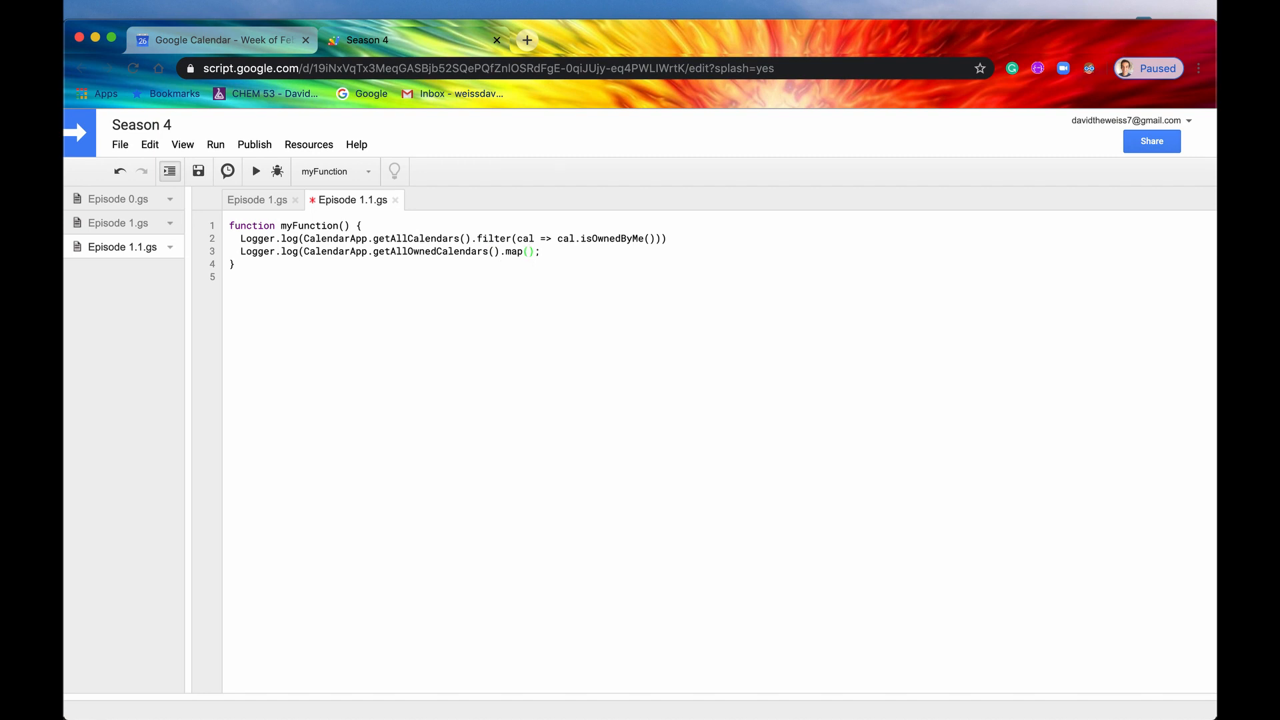
type("cal => ")
type("cal.")
type("getName(")
left_click_drag(500, 251, 663, 245)
key("super+c")
left_click(663, 239)
key("super+v")
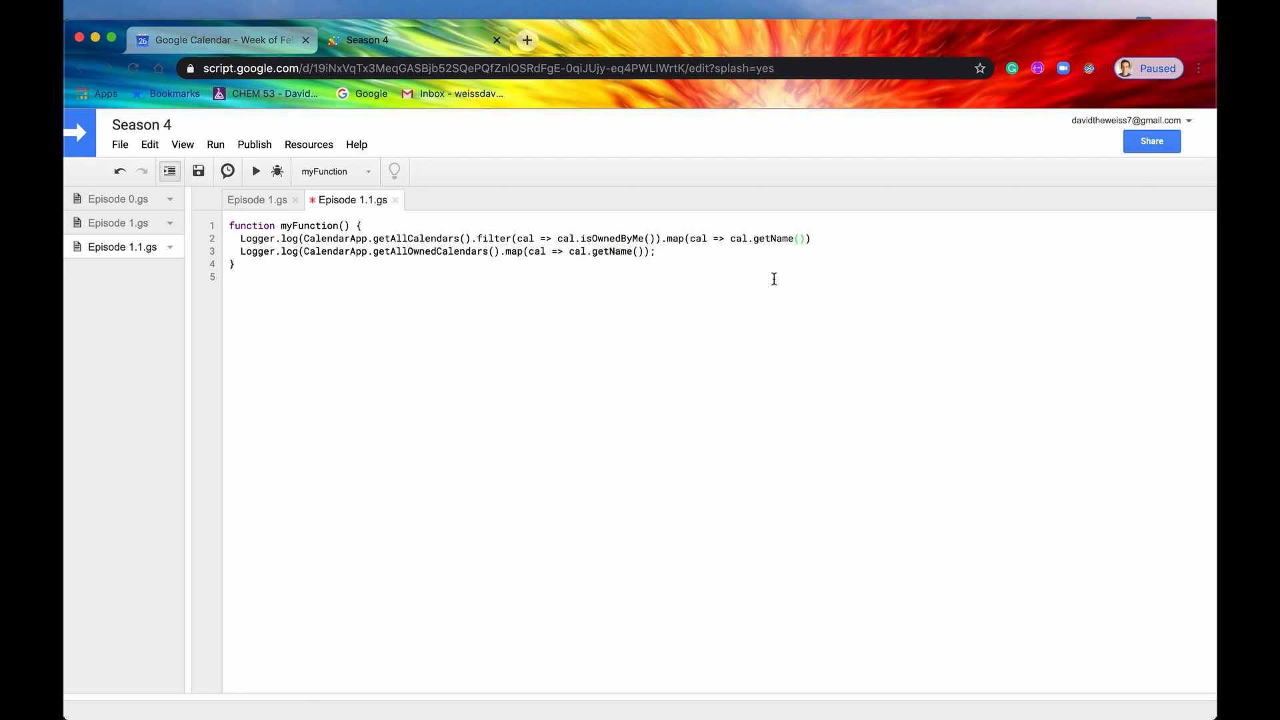
left_click(757, 256)
left_click(827, 240)
Close the missing parentheses, save without errors, run myFunction and bring up its logs
left_click(199, 171)
type(";")
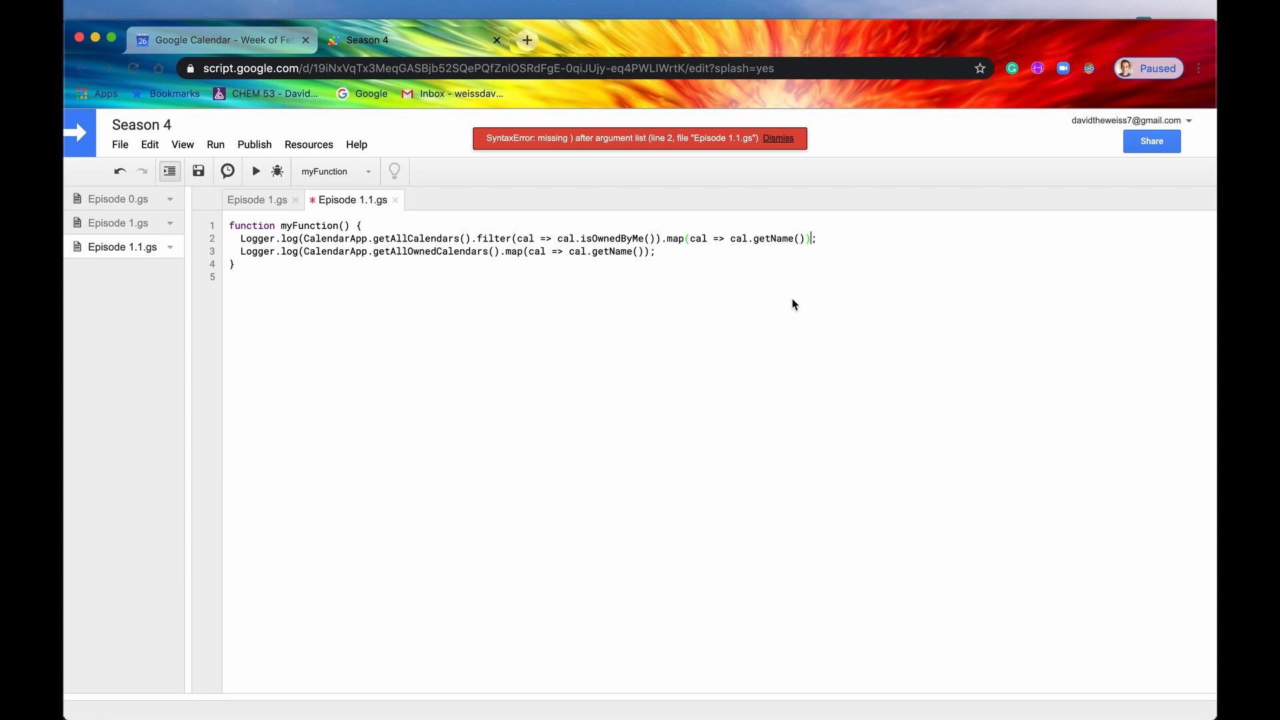
type(")")
left_click(649, 252)
type(")")
left_click(198, 172)
left_click(255, 172)
left_click(182, 144)
left_click(195, 170)
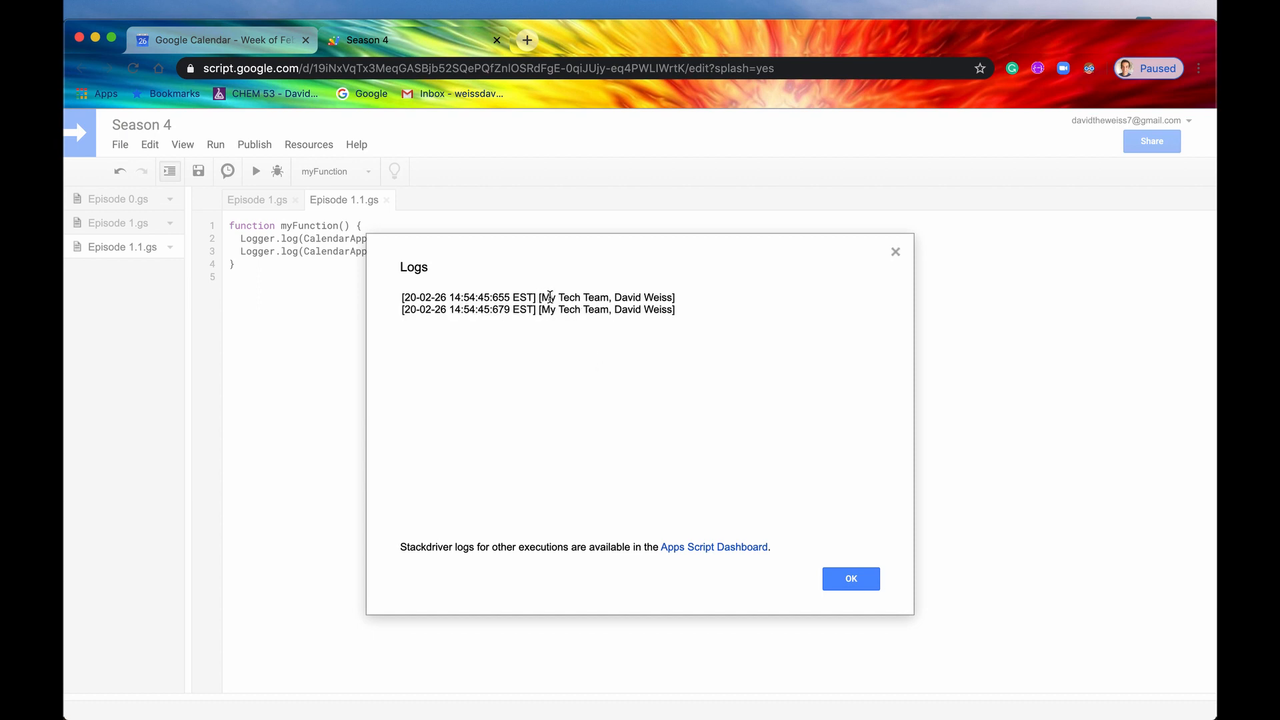
left_click_drag(540, 298, 670, 298)
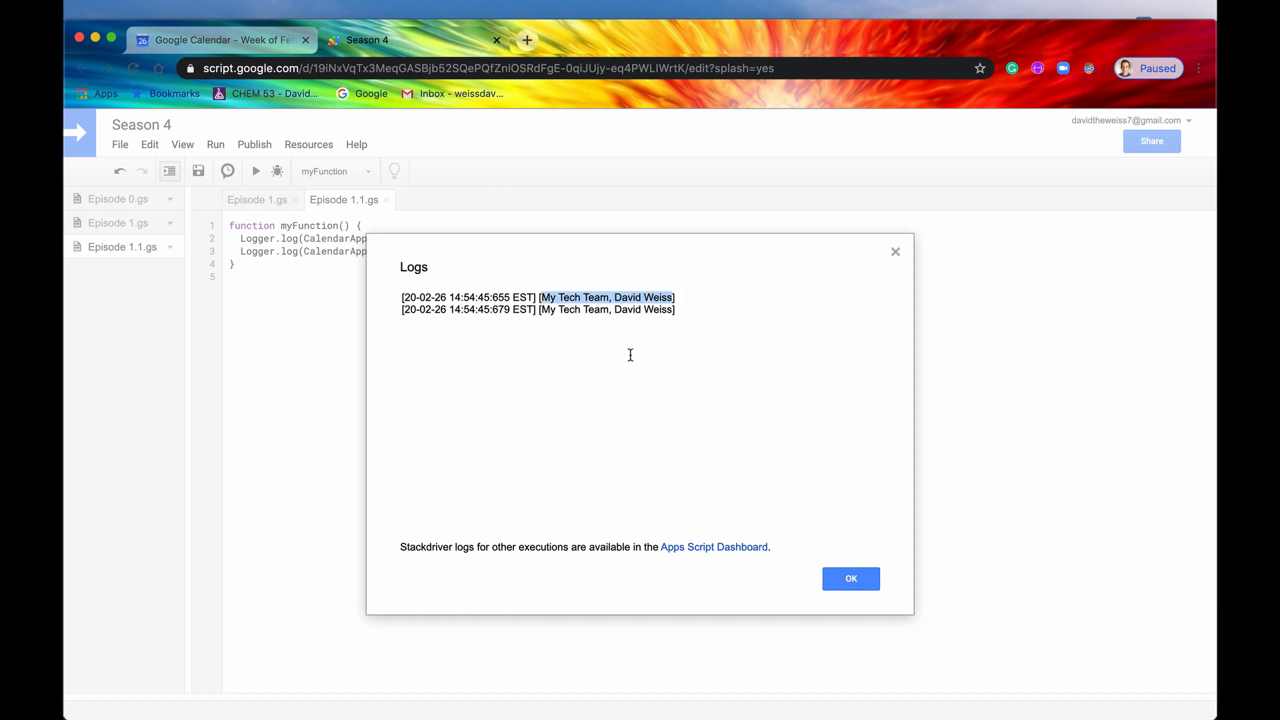
left_click(544, 312)
left_click_drag(543, 312, 668, 313)
left_click(630, 310)
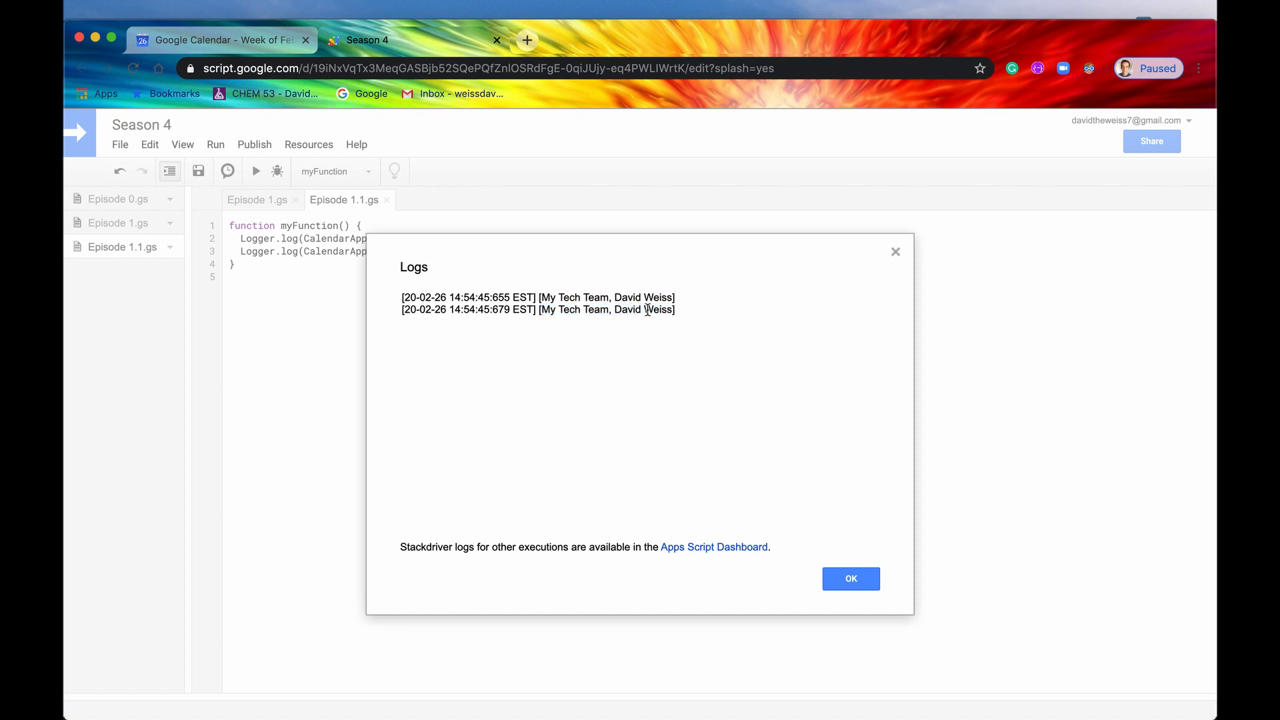
left_click_drag(541, 297, 674, 301)
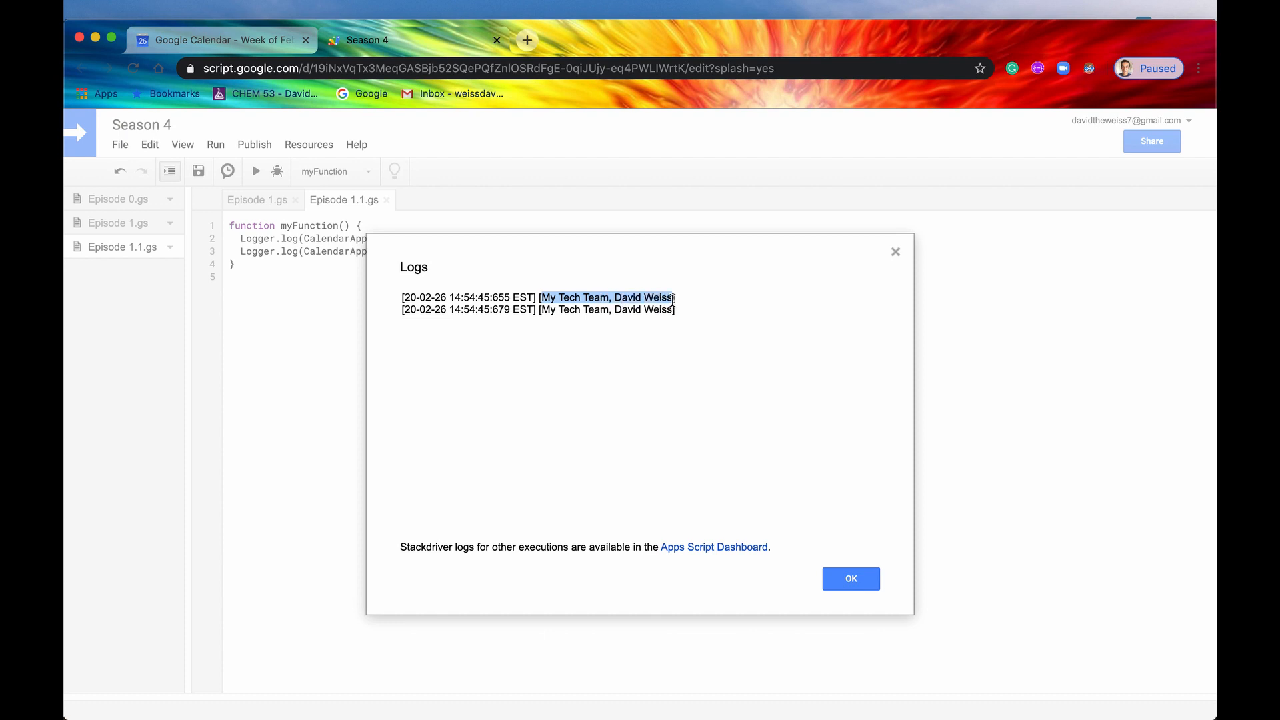
left_click(553, 303)
left_click_drag(541, 299, 643, 298)
left_click_drag(540, 297, 673, 298)
left_click(641, 297)
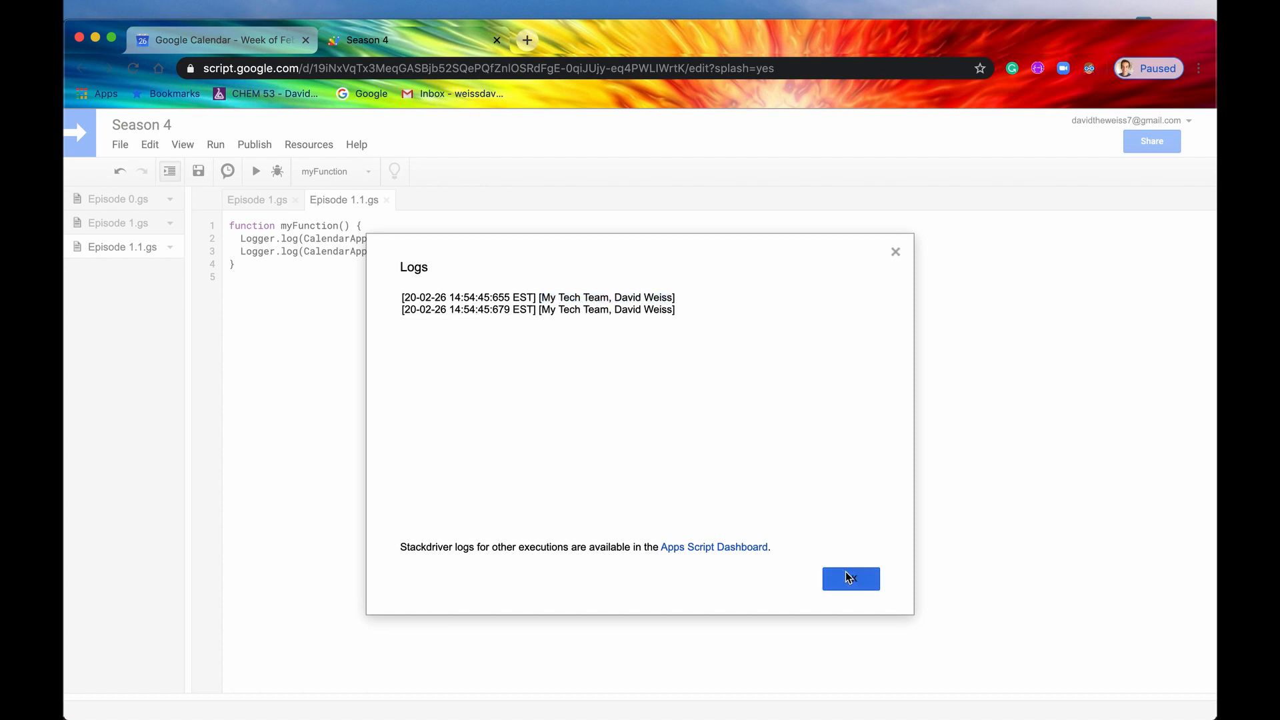
Close the logs, review the map/getName calls, and comment out both logging lines
left_click(849, 578)
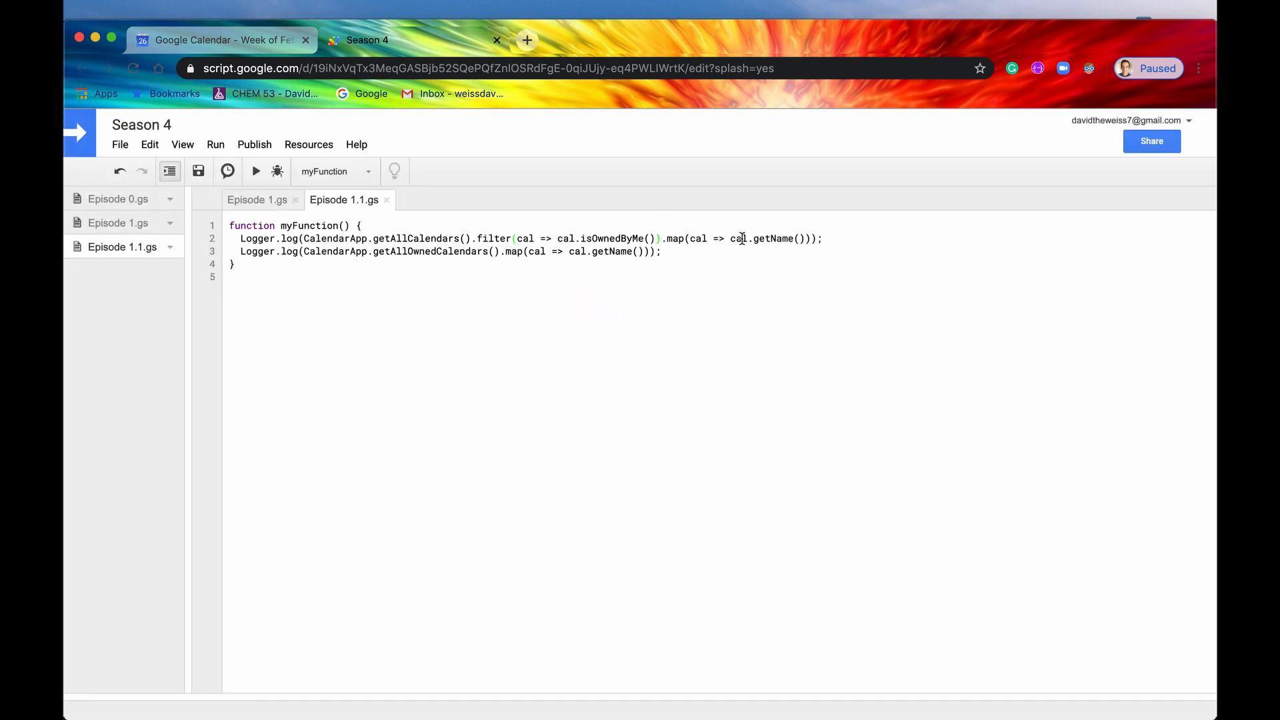
left_click_drag(744, 239, 776, 239)
left_click_drag(663, 240, 814, 241)
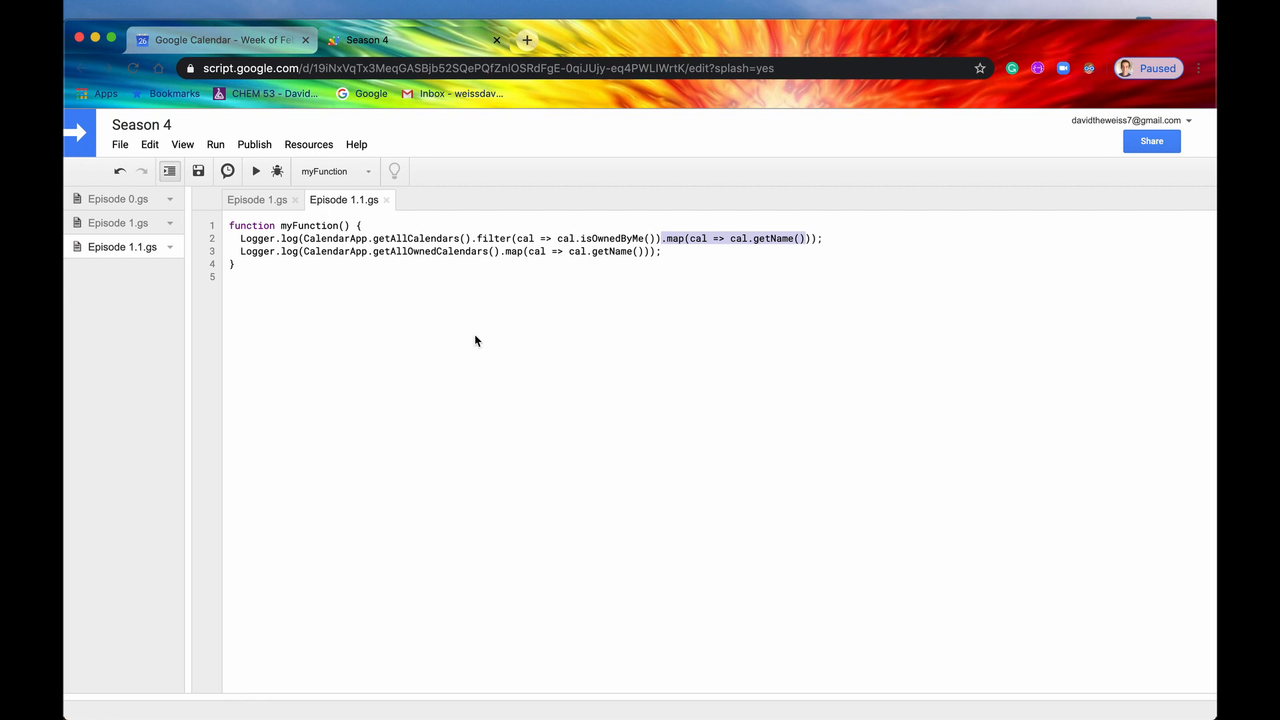
left_click(637, 251)
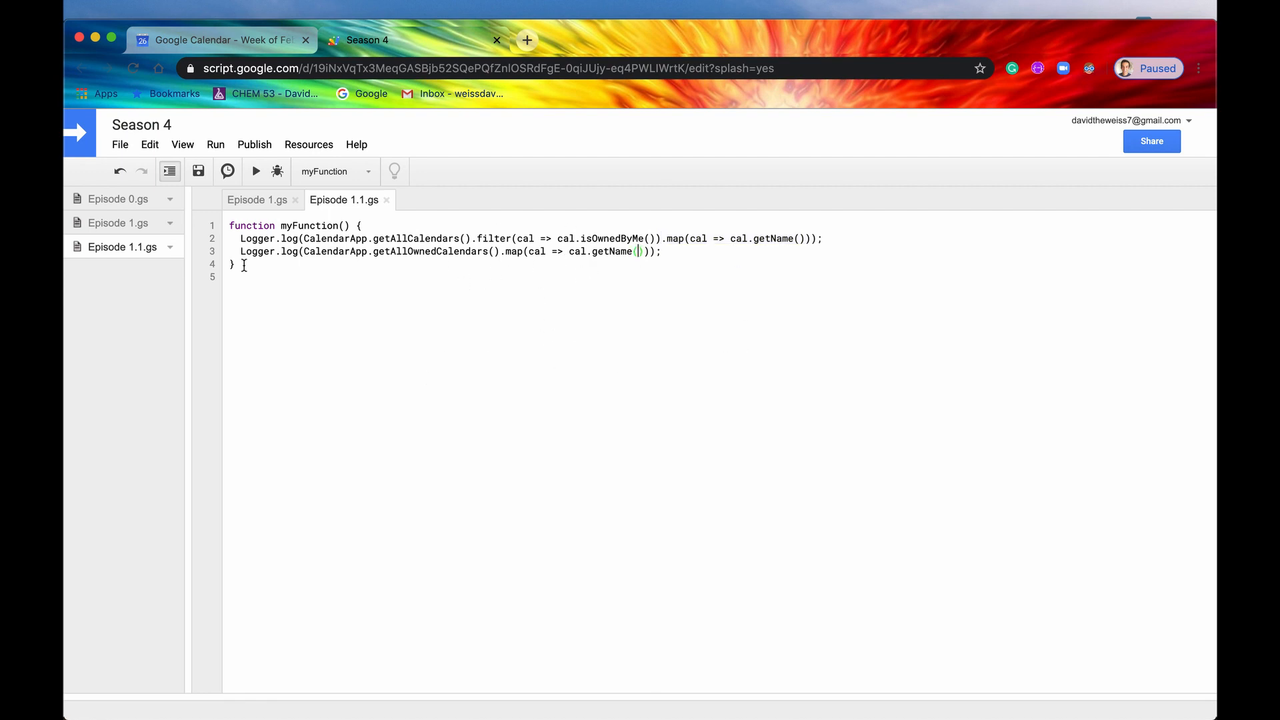
mouse_move(678, 251)
left_mouse_down()
mouse_move(229, 266)
mouse_move(214, 240)
left_mouse_up()
key("ctrl+slash")
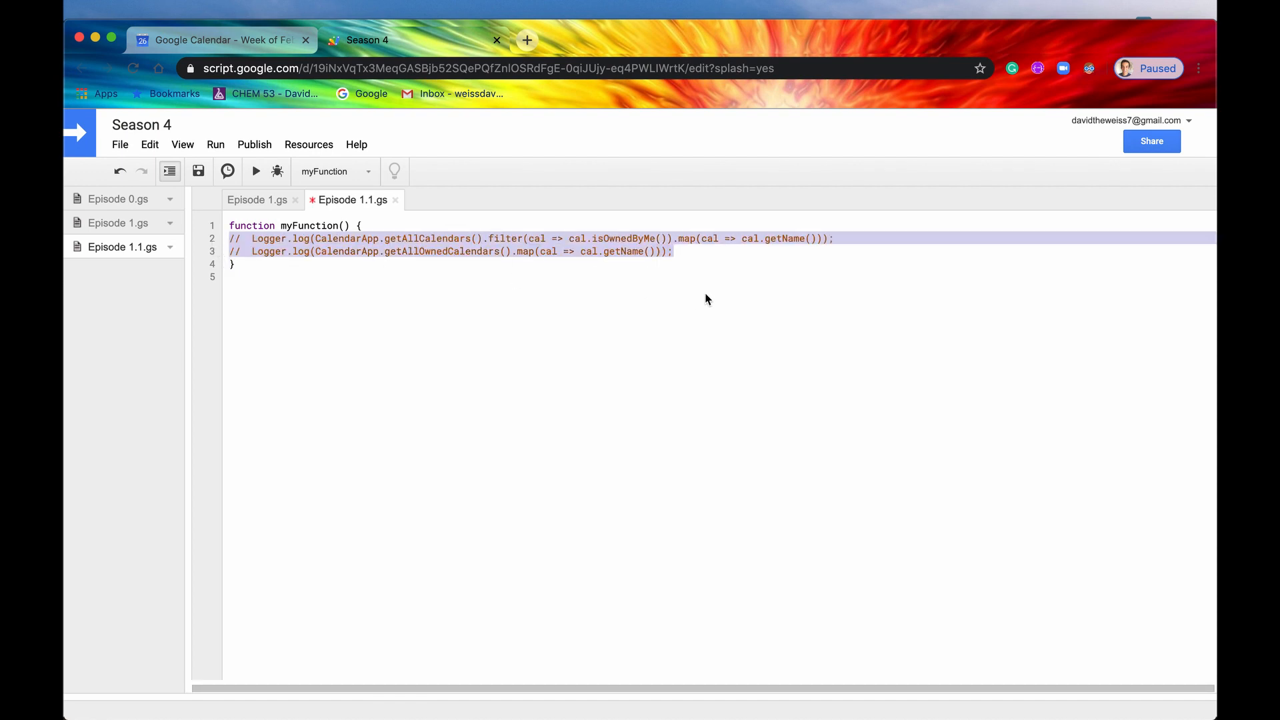
Highlight getAllOwnedCalendars against the getAllCalendars filter, then move to a fresh line
left_click(710, 258)
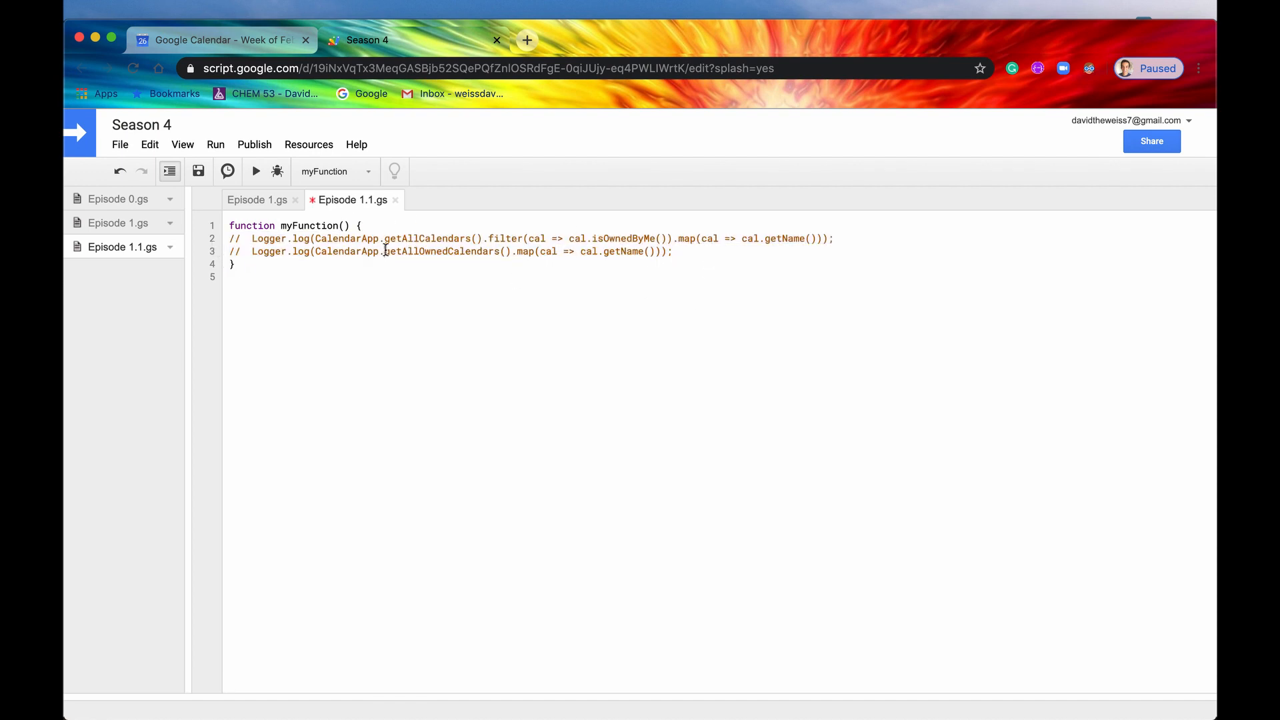
left_click_drag(387, 252, 512, 252)
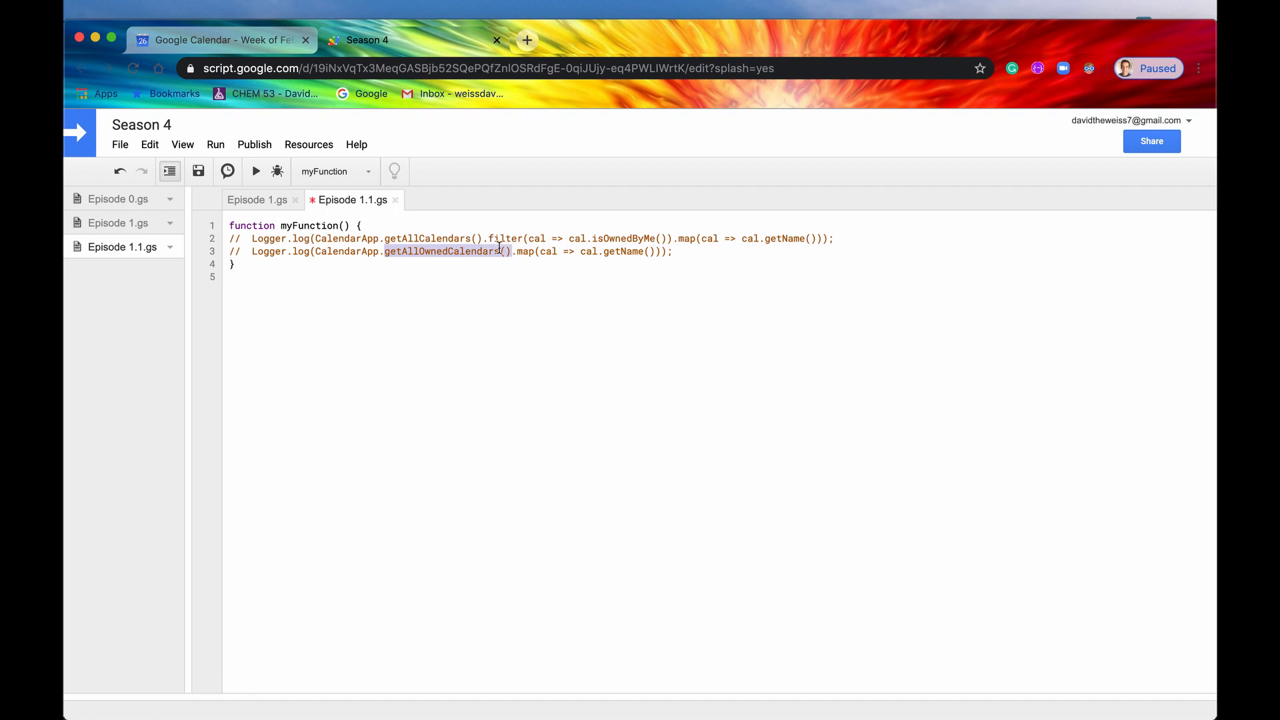
left_click_drag(380, 240, 673, 237)
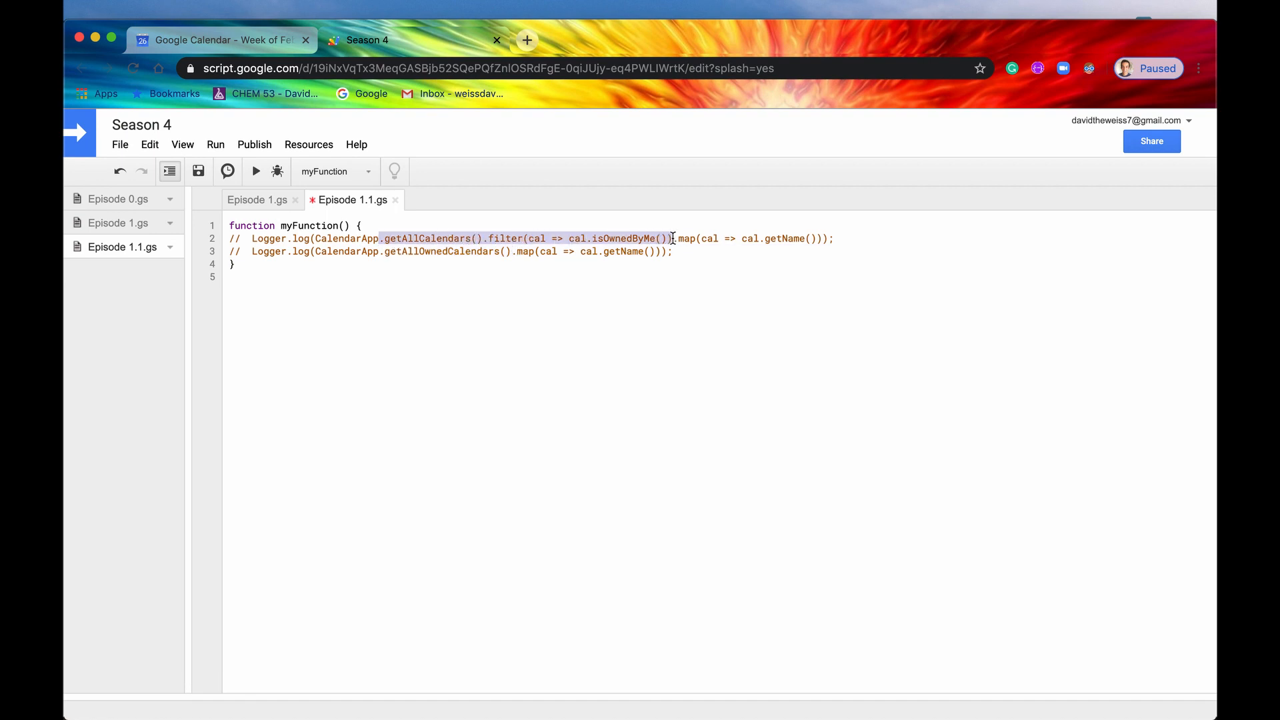
left_click(424, 297)
type("Lo")
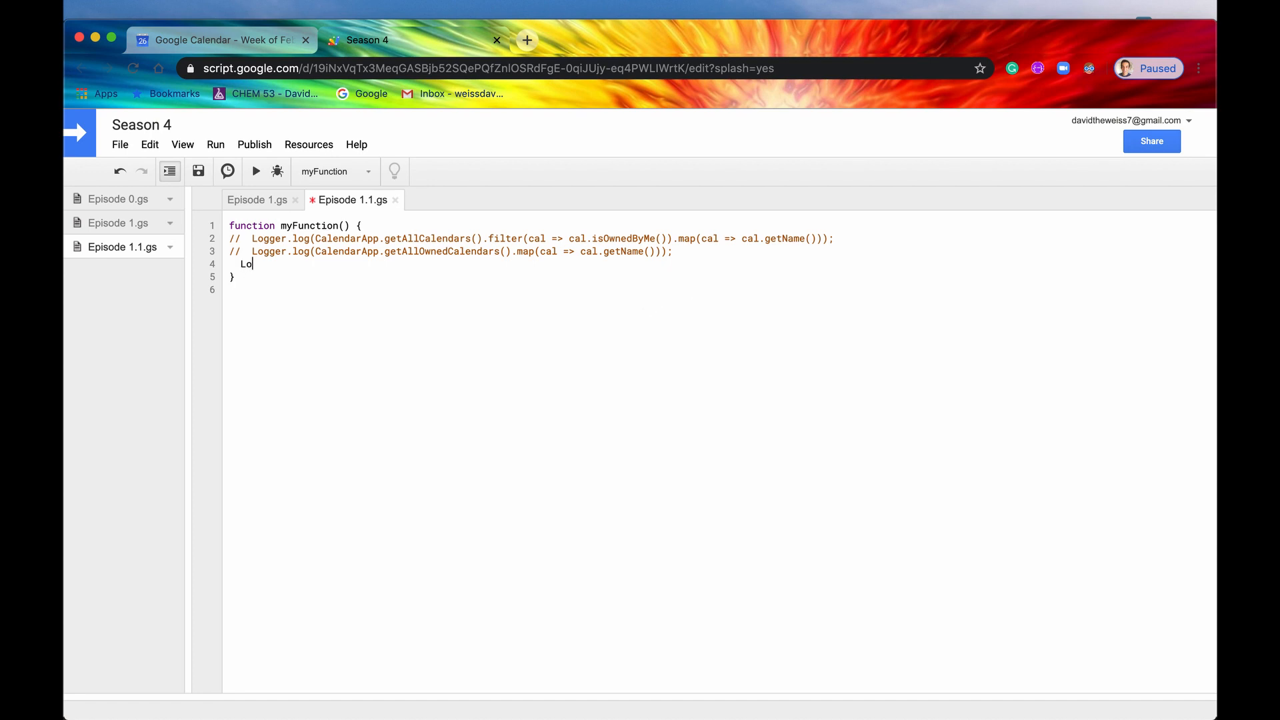
type("gger")
type(".log(Cale")
type("ndarApp.get")
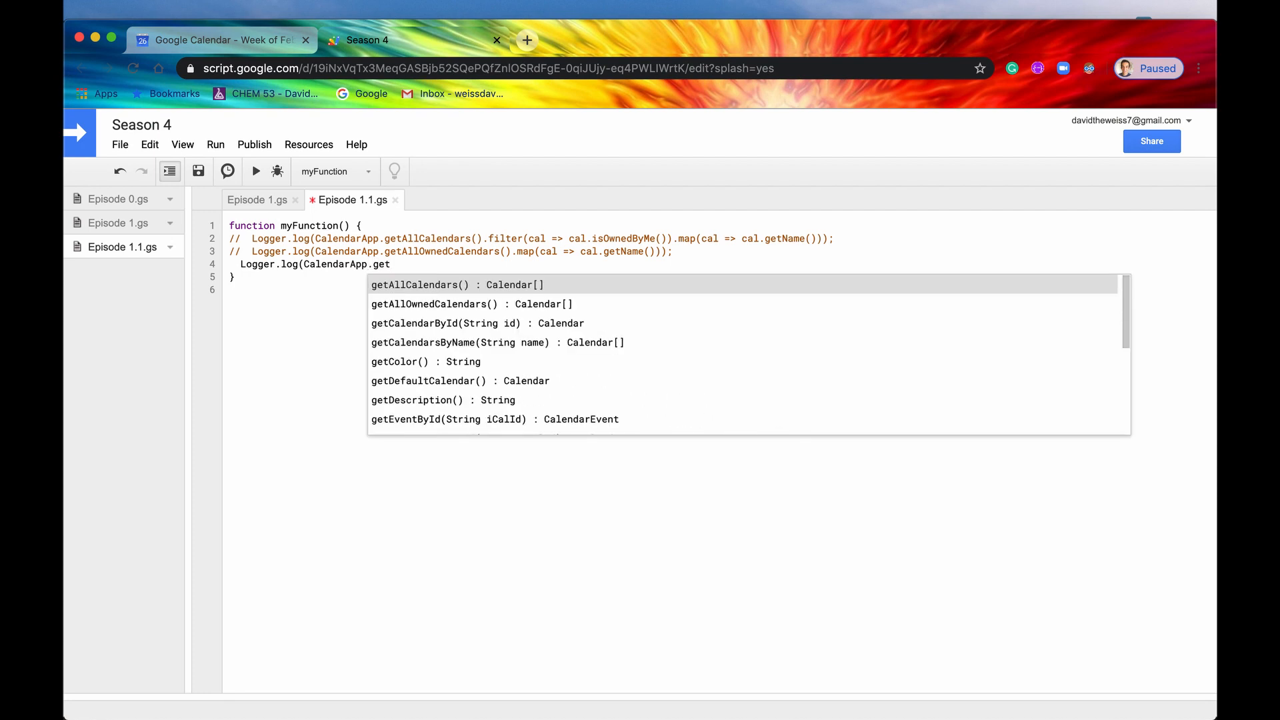
type("Ow")
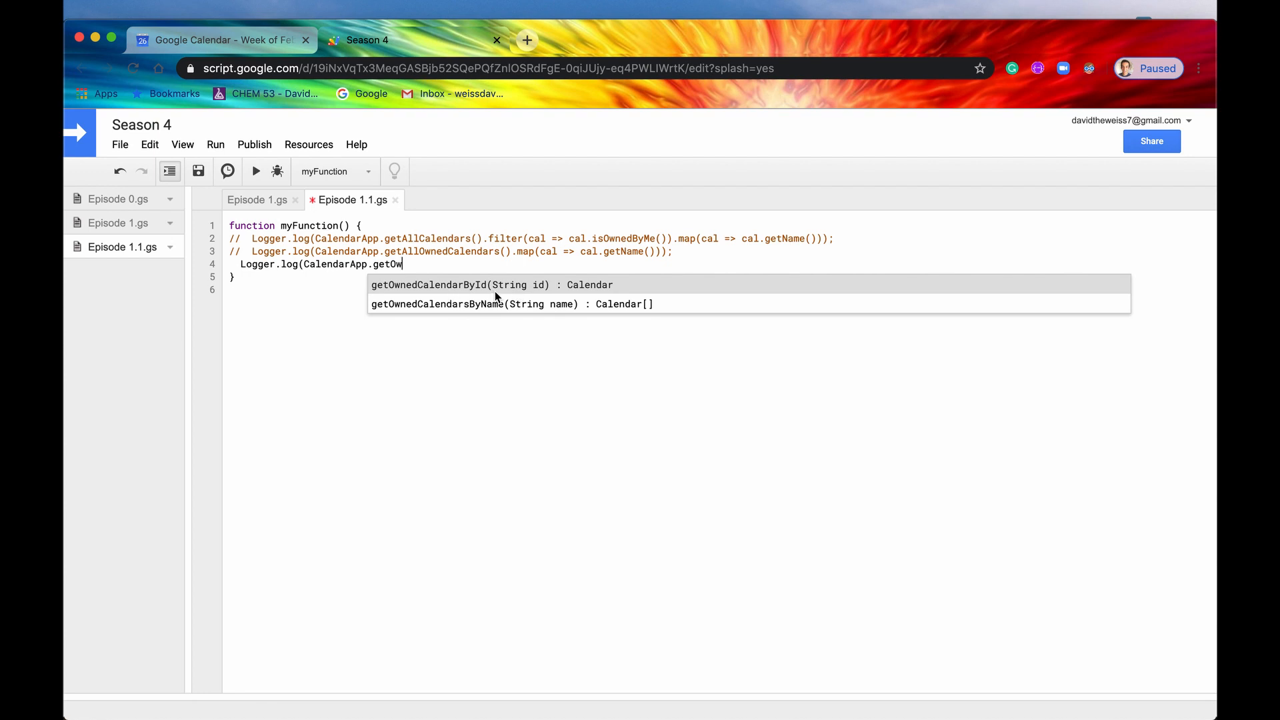
Log CalendarApp.getOwnedCalendarById(id) on line 4 via autocomplete
left_click(494, 289)
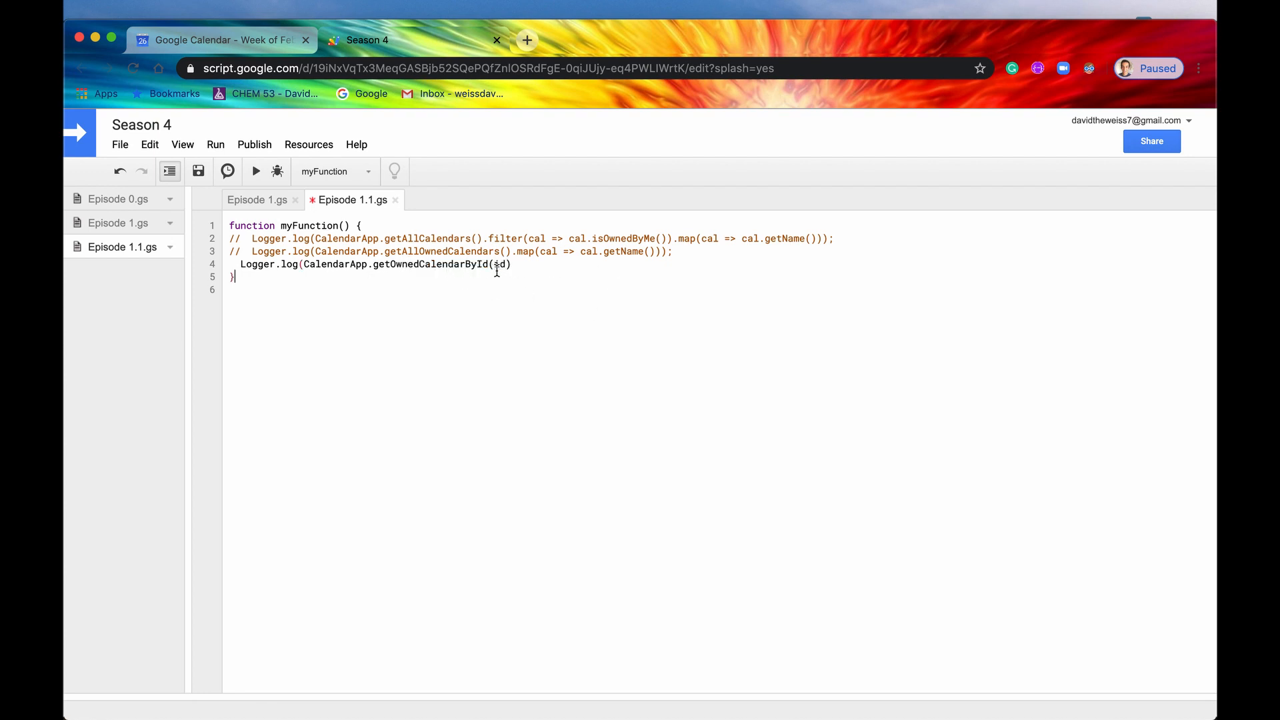
In Google Calendar, open the main calendar's Settings and sharing page
left_click(212, 40)
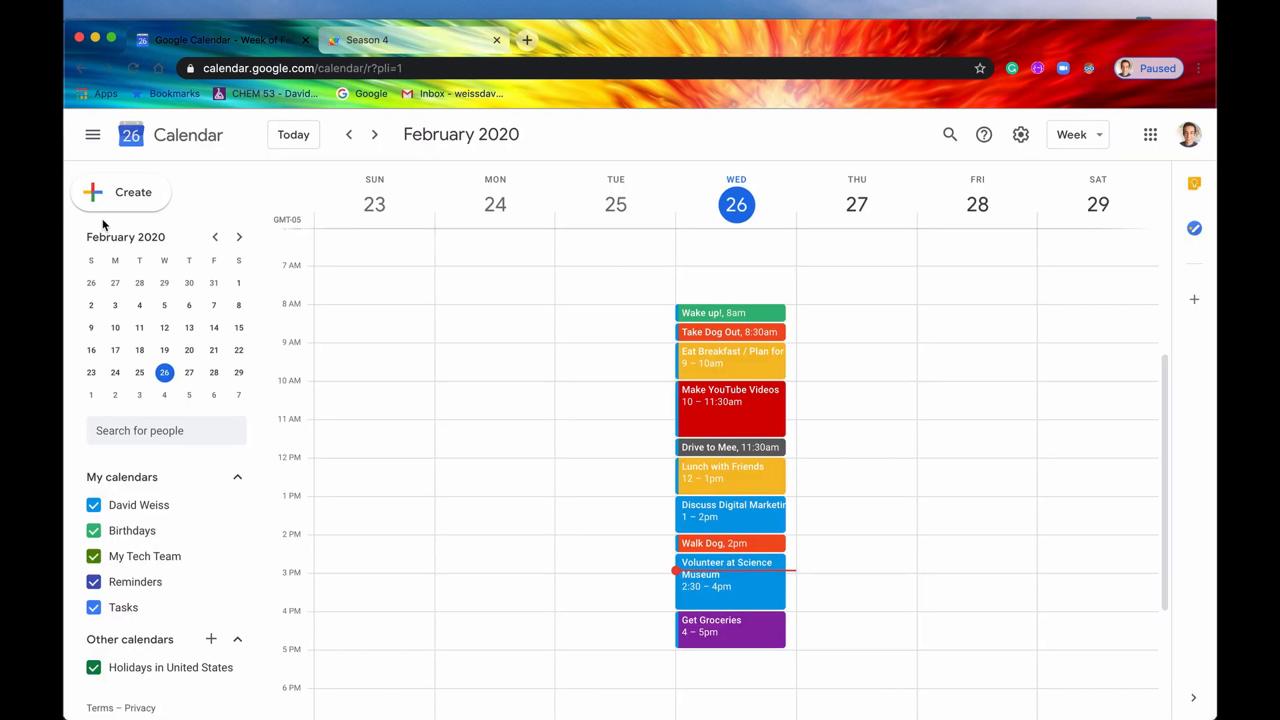
left_click(235, 505)
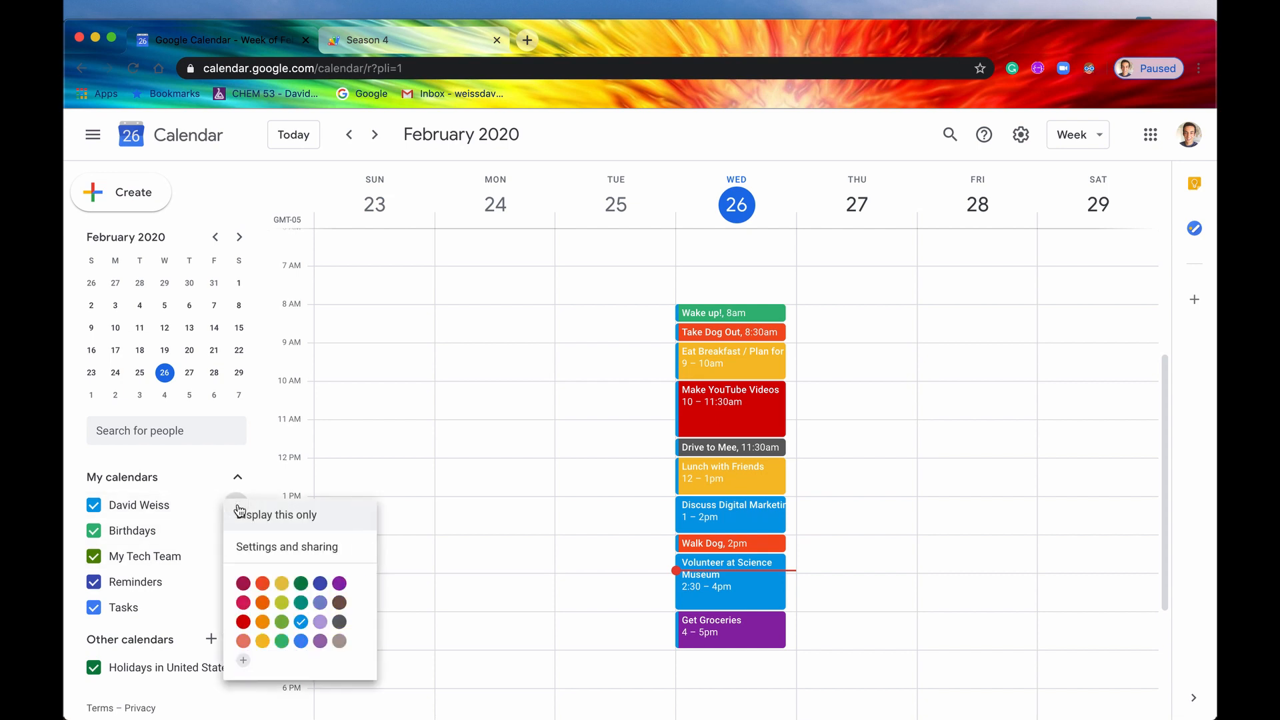
left_click(250, 547)
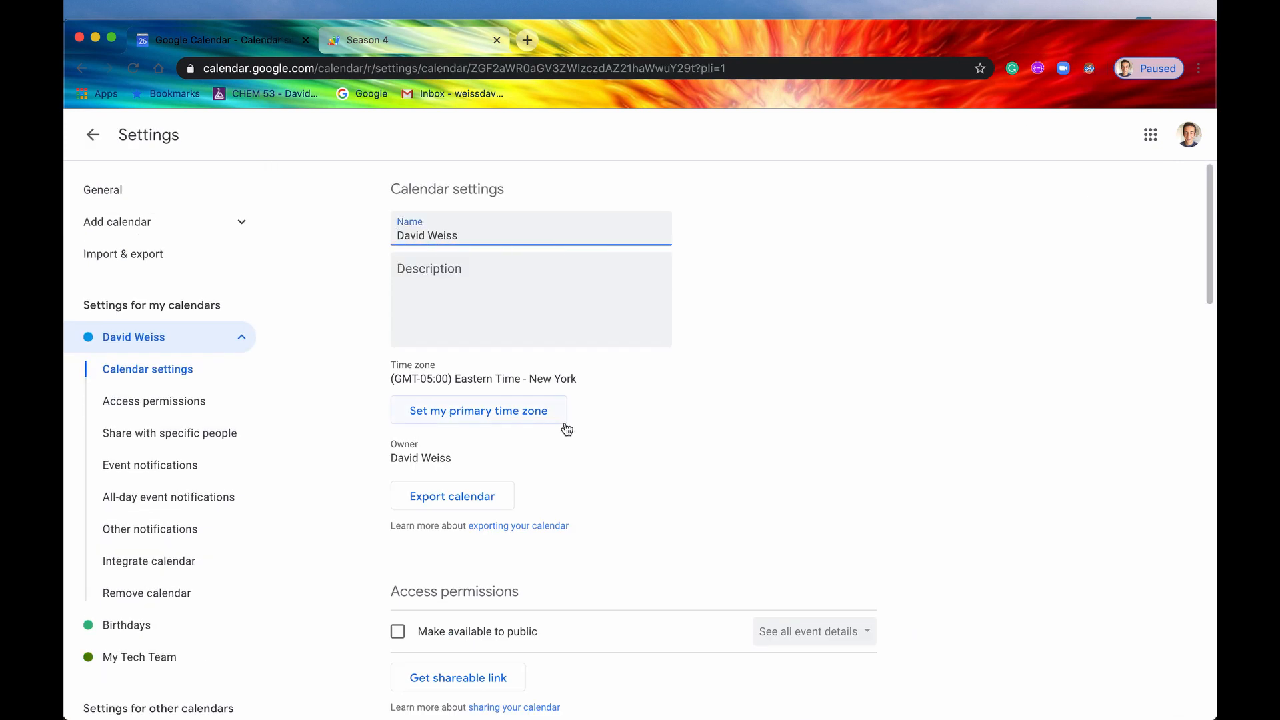
scroll(565, 428, "down", 3)
scroll(565, 429, "down", 3)
scroll(565, 428, "down", 5)
scroll(565, 428, "down", 2)
Select the Calendar ID address in the Integrate calendar section for copying
left_click_drag(392, 362, 454, 366)
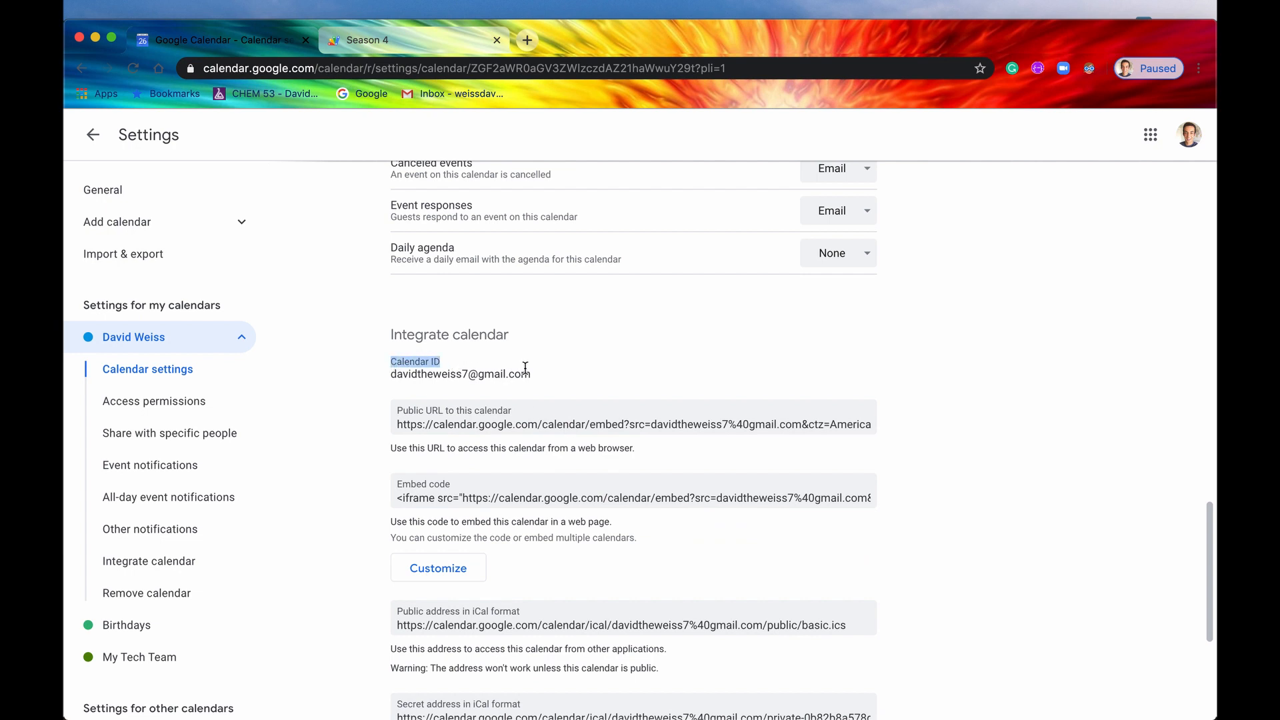
left_click_drag(532, 375, 390, 377)
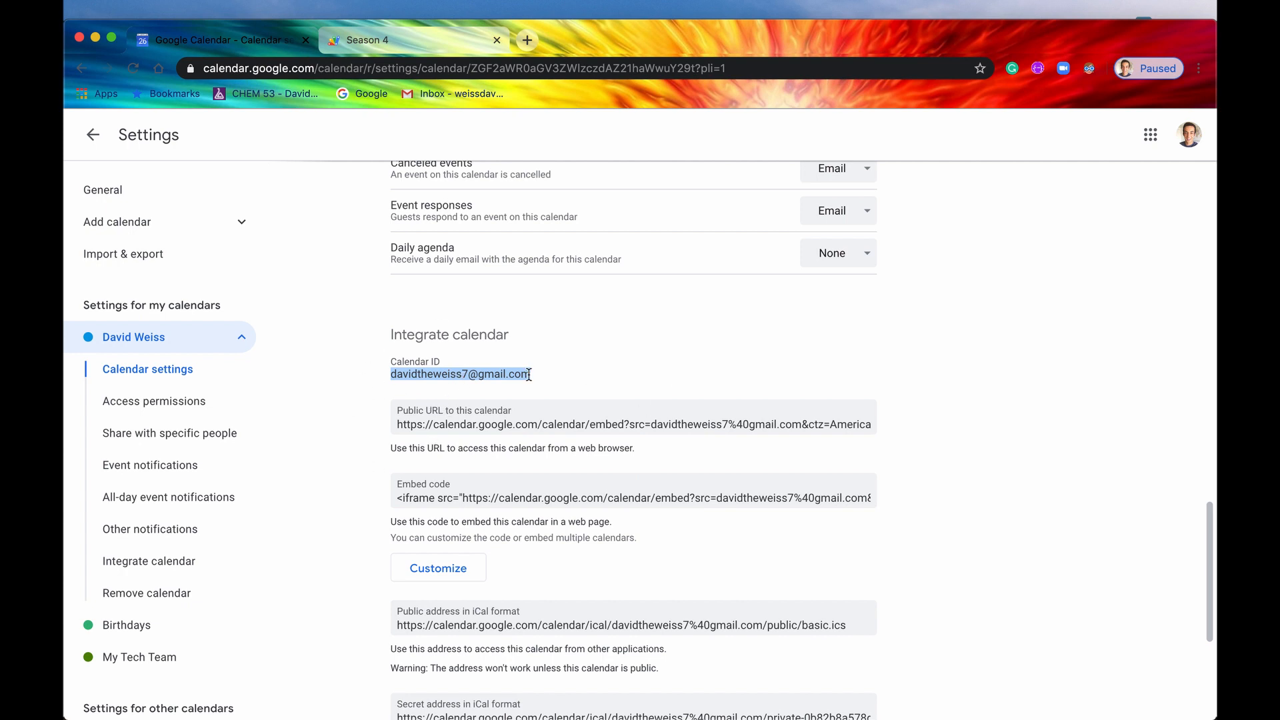
left_click_drag(392, 375, 529, 377)
Back in the script, replace the id placeholder with the pasted calendar ID string
left_click(380, 42)
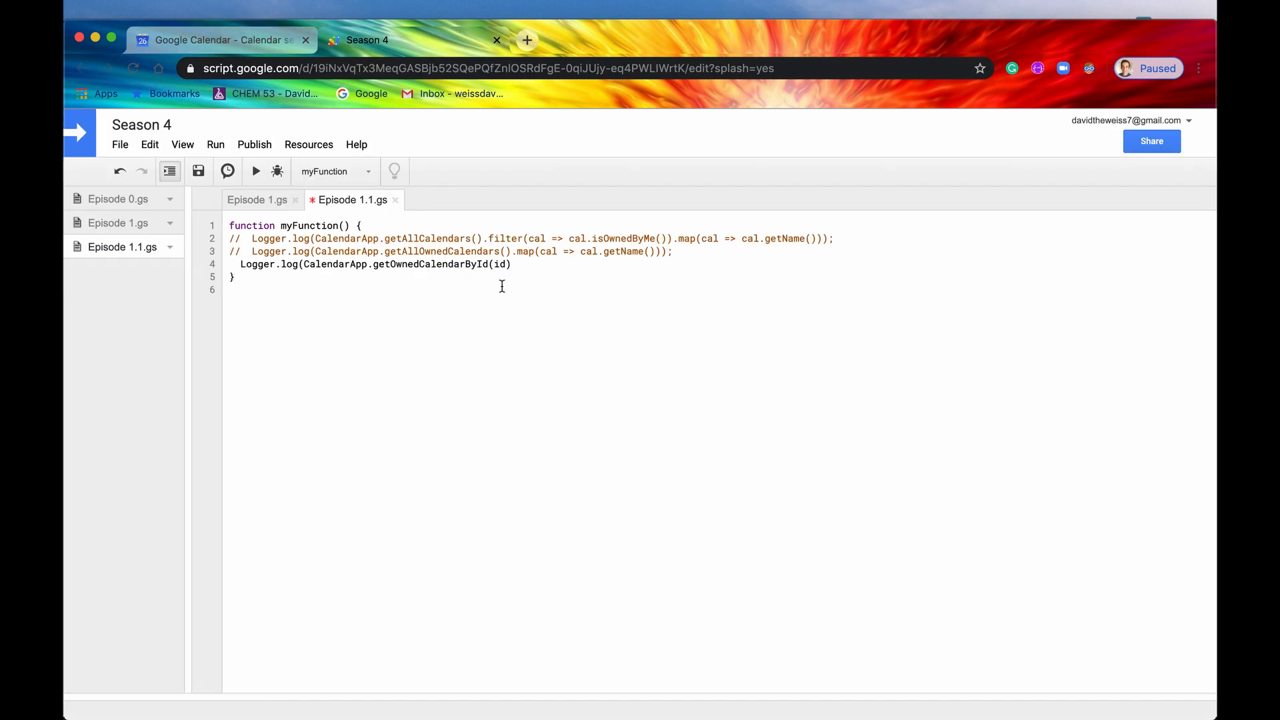
double_click(501, 264)
double_click(500, 263)
type("'")
key("super+v")
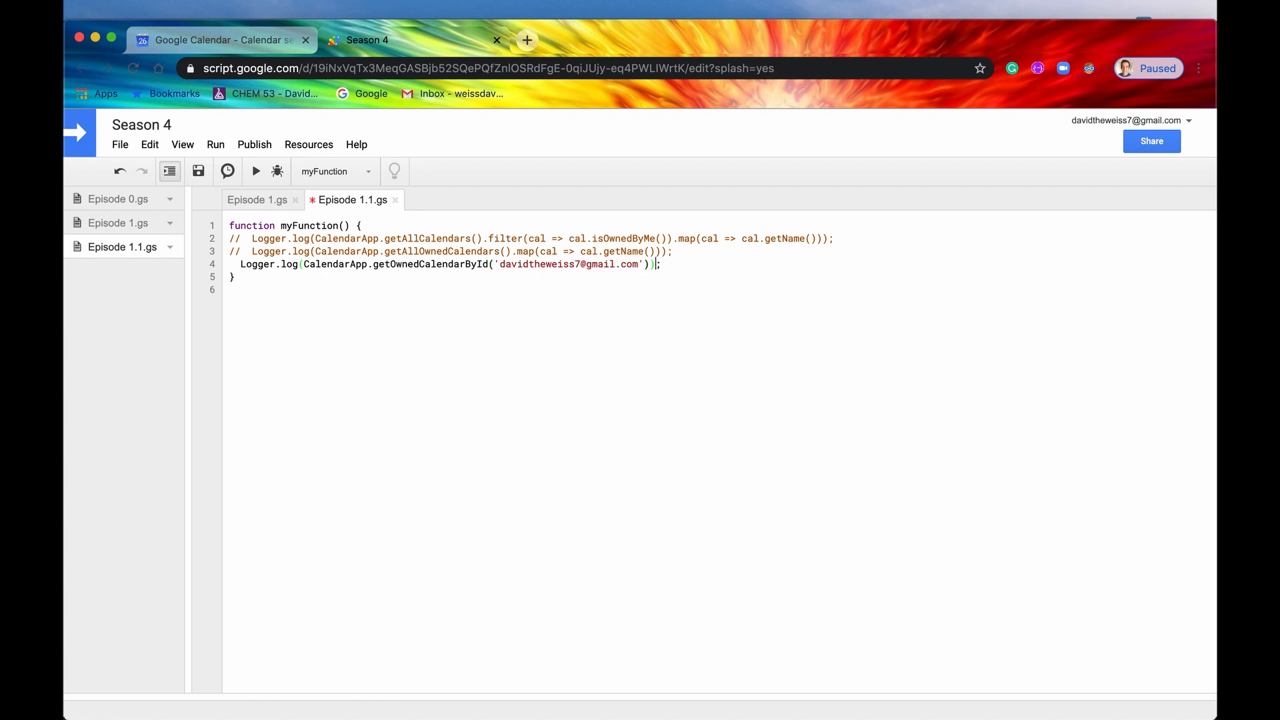
type(")")
Duplicate the getOwnedCalendarById log line as line 5 and select its lookup call to replace
left_click_drag(663, 265, 239, 264)
key("super+c")
key("Right")
key("Return")
key("super+v")
left_click(477, 278)
left_click_drag(369, 277, 646, 278)
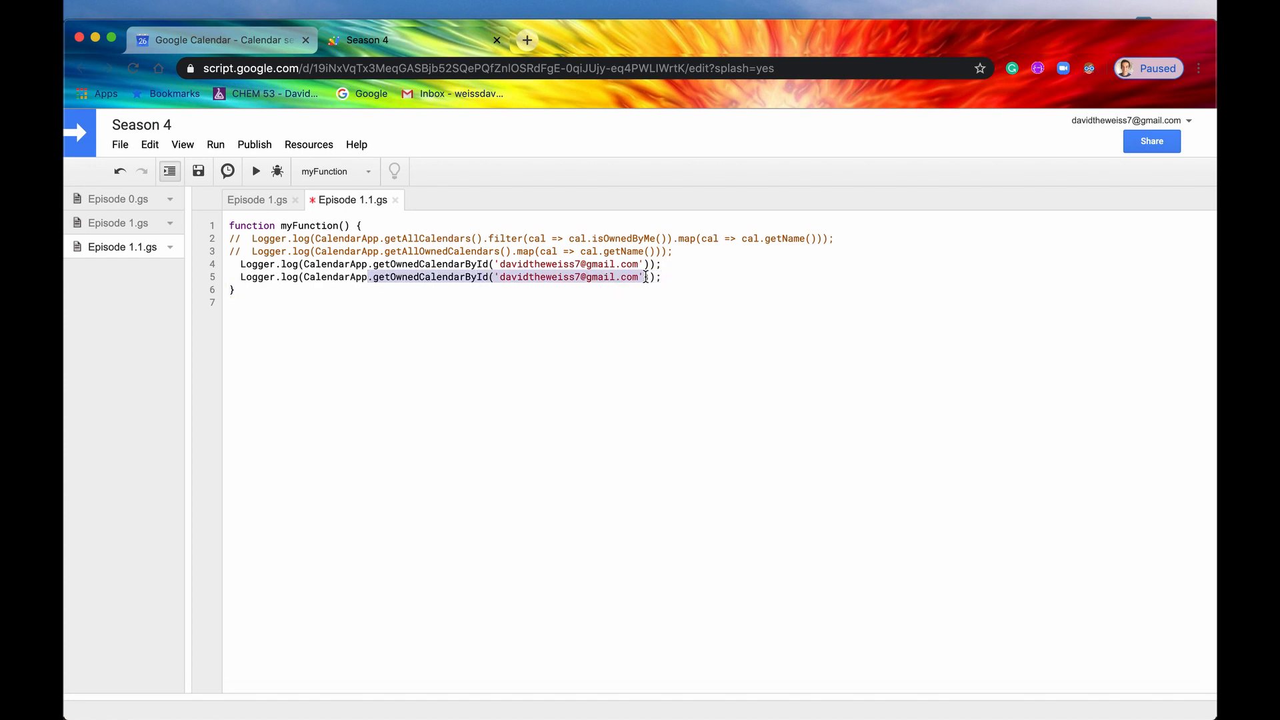
type(".get")
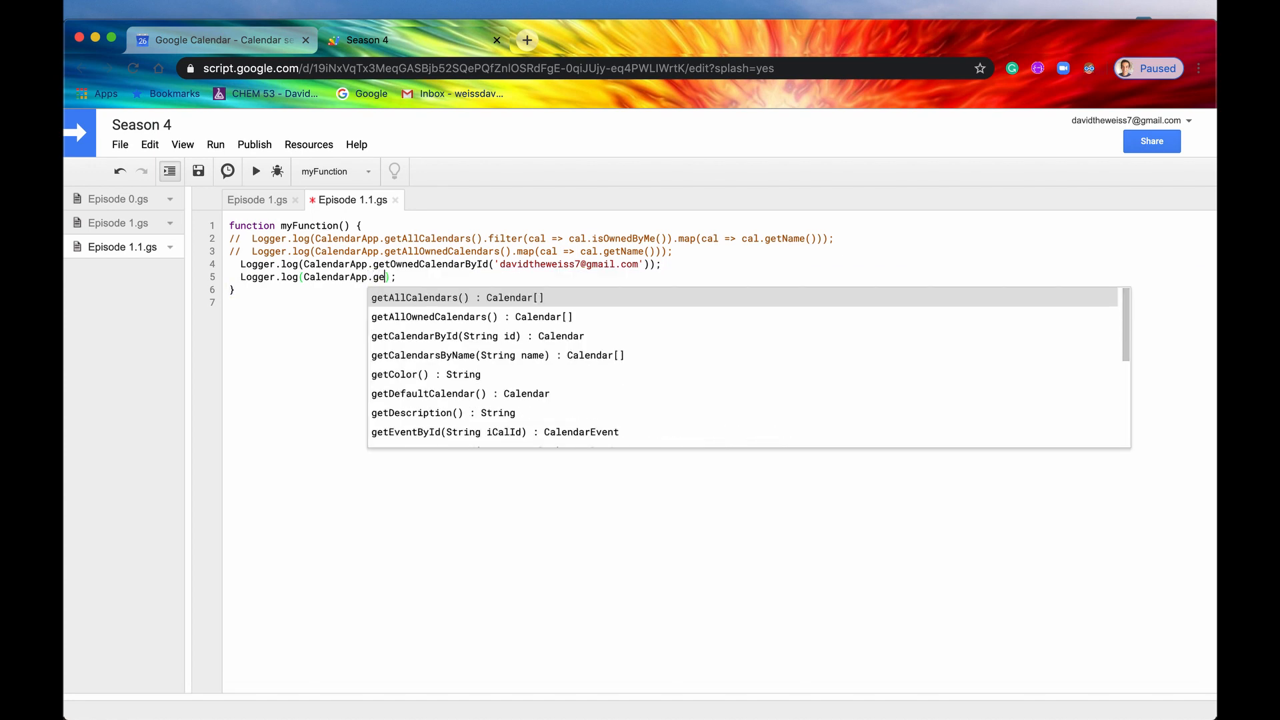
type("Ow")
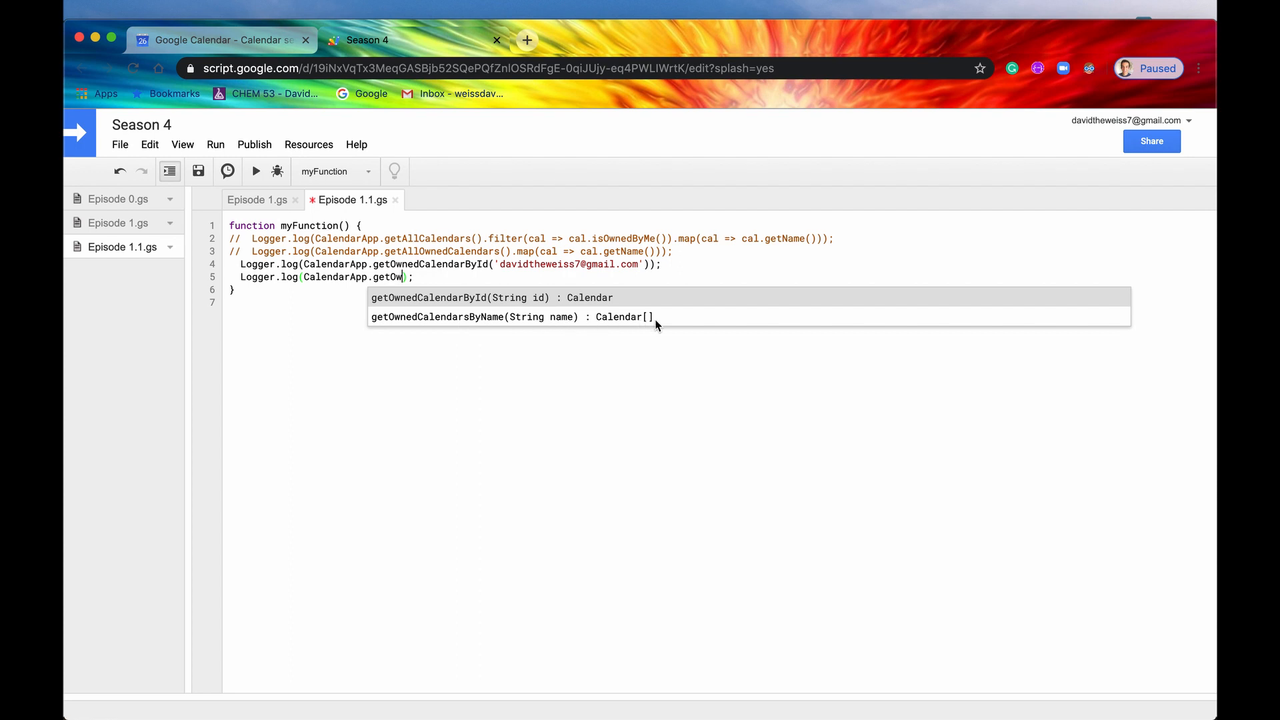
Insert getOwnedCalendarsByName on line 5 and select its name placeholder argument
left_click(538, 318)
left_click(516, 280)
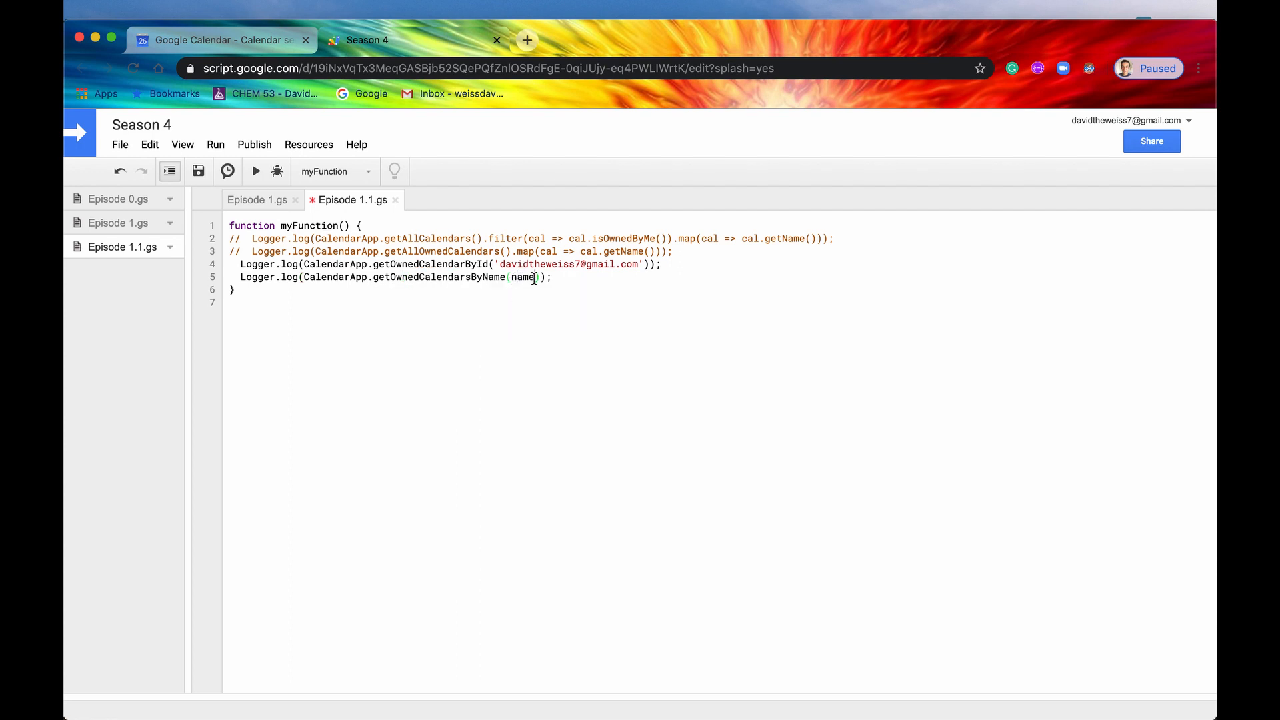
left_click_drag(536, 279, 515, 280)
type("'")
key("super+1")
left_click(90, 140)
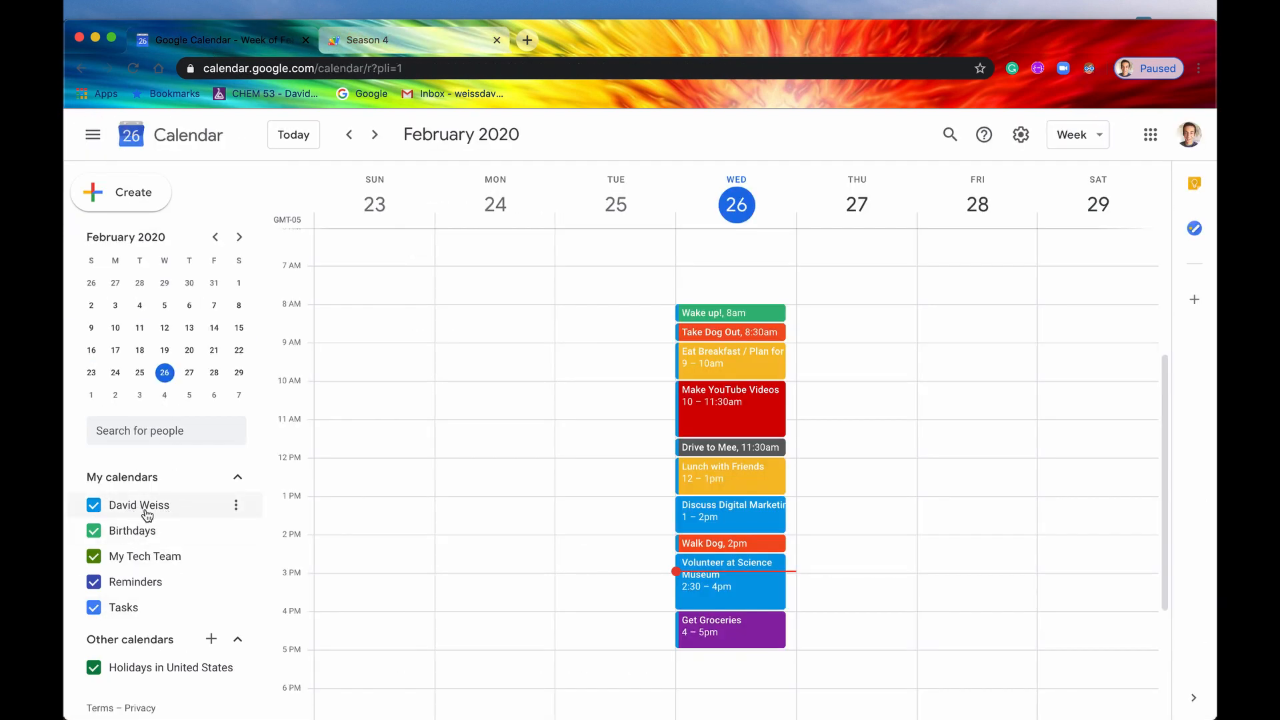
left_click(360, 44)
type("David Weiss")
key("Right")
key("Right")
key("Left")
key("Left")
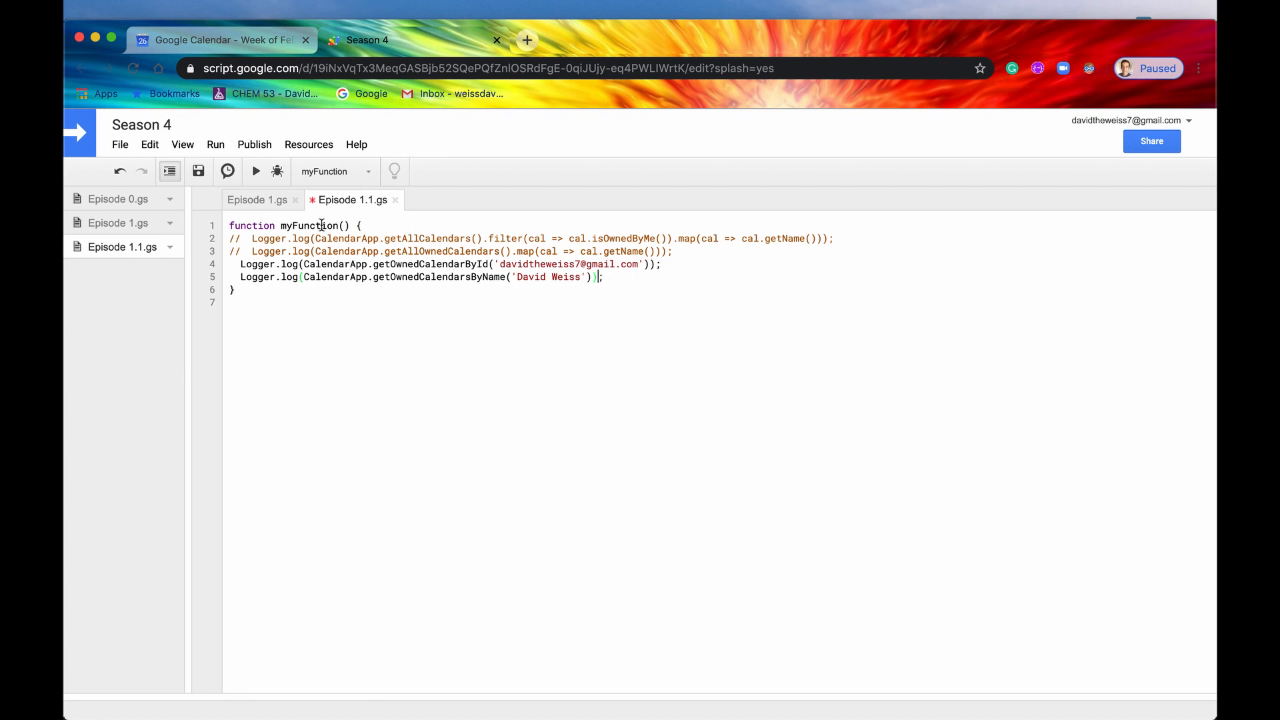
Save and run myFunction, then bring up the execution Logs
left_click(200, 173)
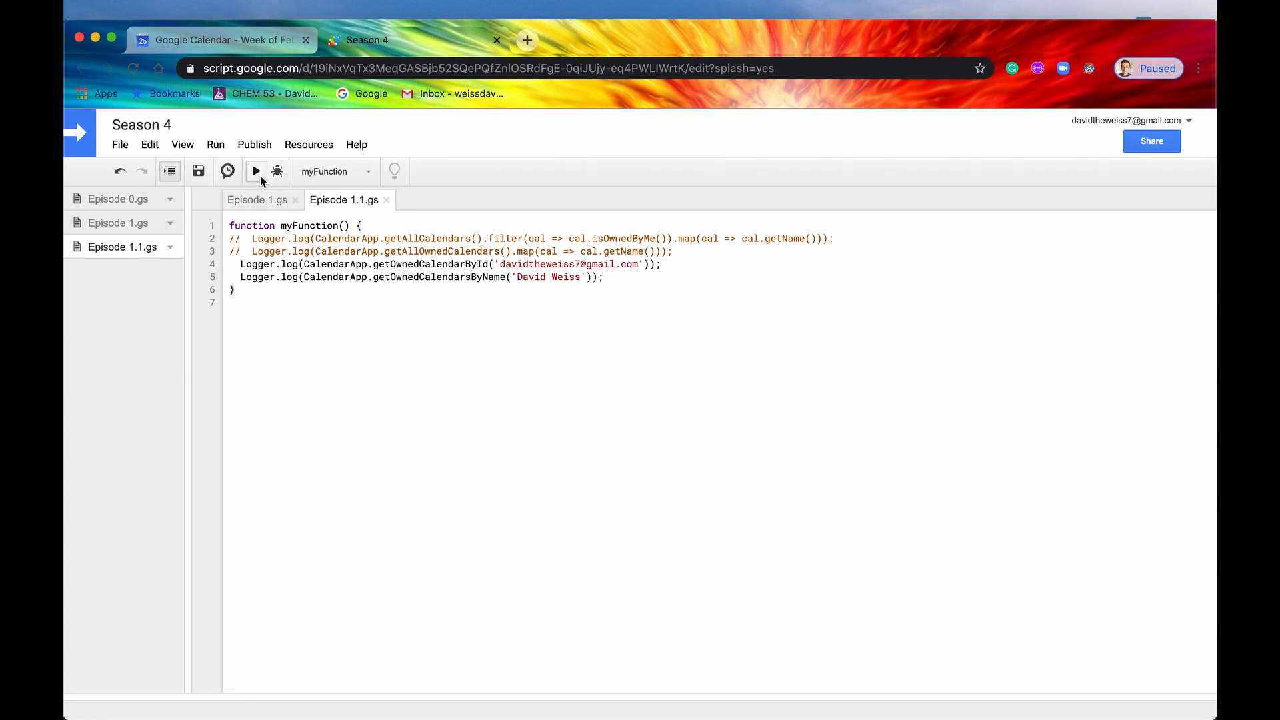
left_click(259, 175)
left_click_drag(674, 238, 811, 238)
left_click(794, 238)
left_click(182, 148)
left_click(195, 172)
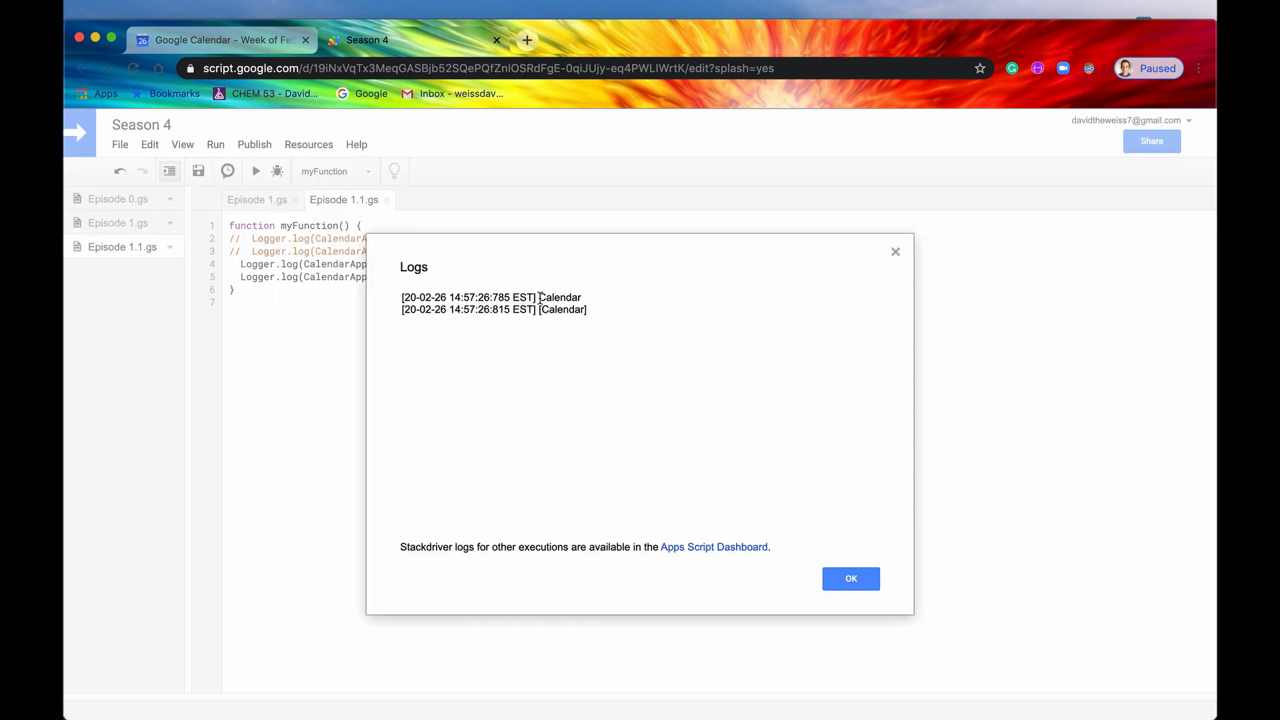
Inspect the logged Calendar from the ID lookup and the [Calendar] array from the name lookup
left_click_drag(540, 296, 586, 298)
left_click(538, 296)
double_click(564, 297)
left_click_drag(582, 298, 536, 297)
left_click(589, 298)
mouse_move(590, 311)
left_mouse_down()
mouse_move(538, 311)
mouse_move(578, 312)
left_mouse_up()
left_click(544, 312)
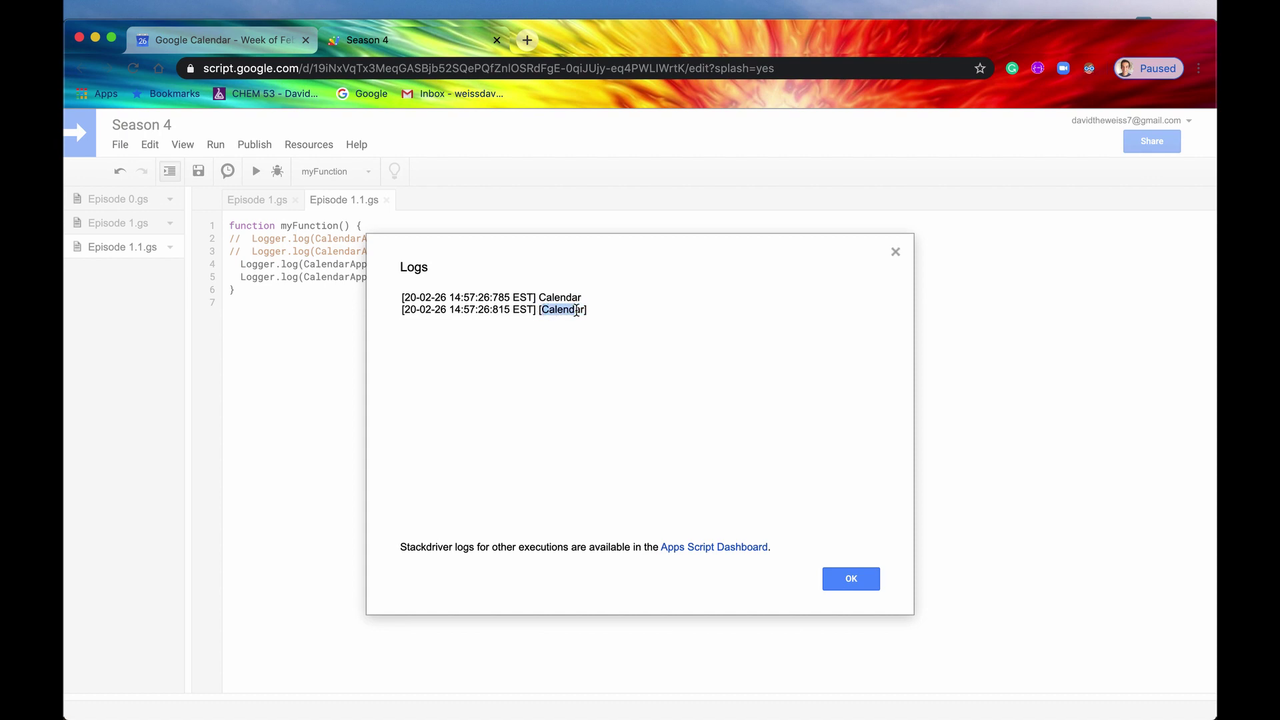
Dismiss the Logs dialog with OK to return to the myFunction editor
left_click(866, 580)
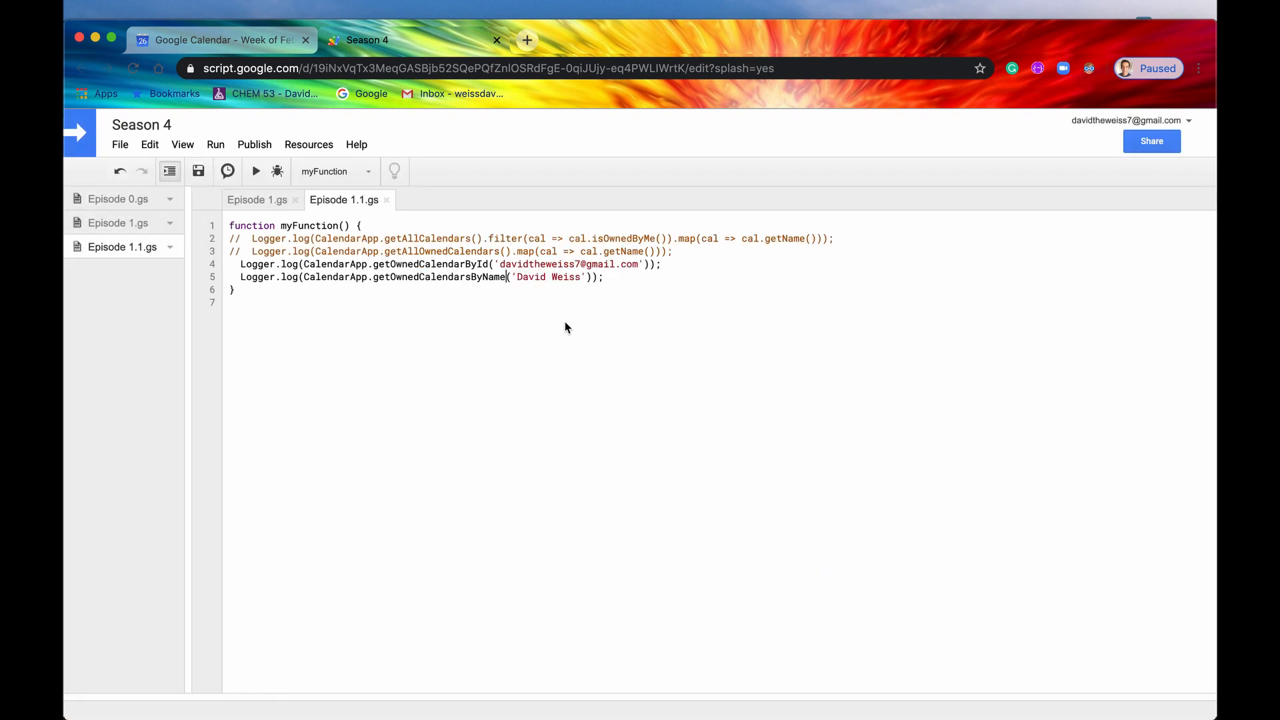